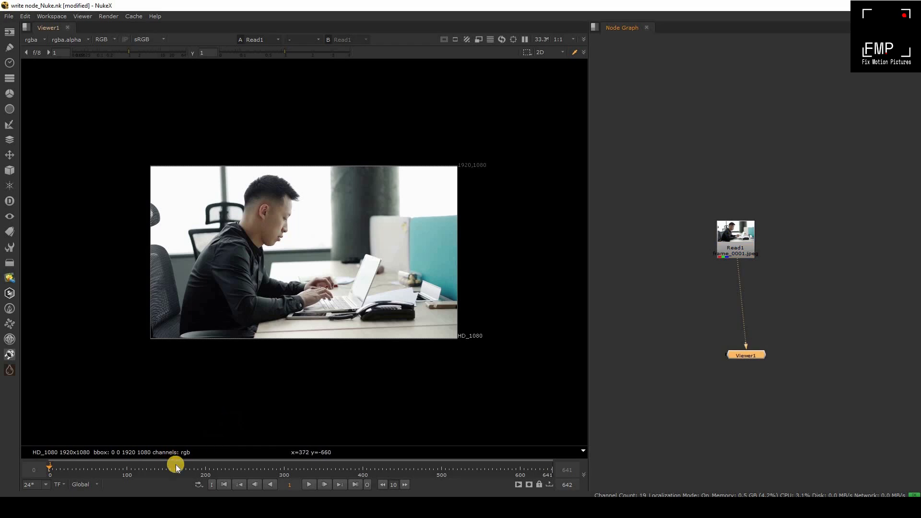
- Set the project frame range to start at 1 and end at 100 in the project settings
{"action": "key", "text": "s"}
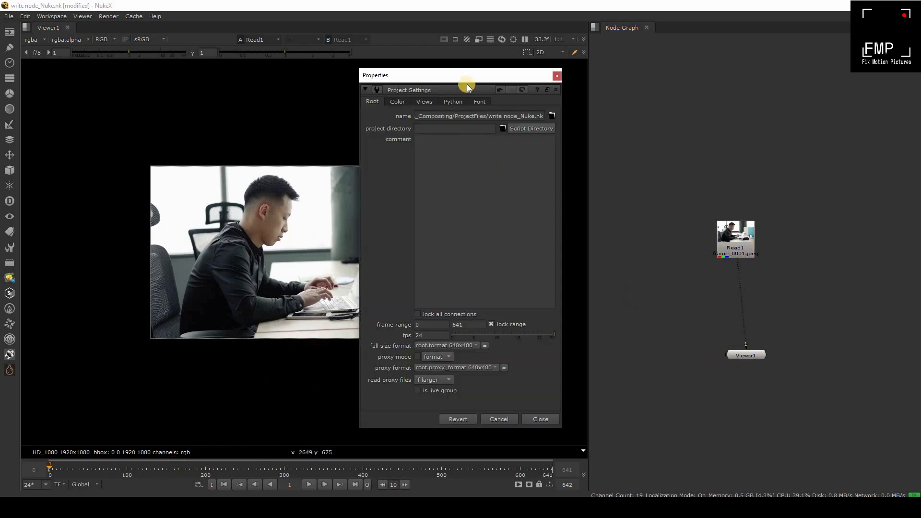
{"action": "left_click_drag", "start_coordinate": [472, 75], "coordinate": [392, 39]}
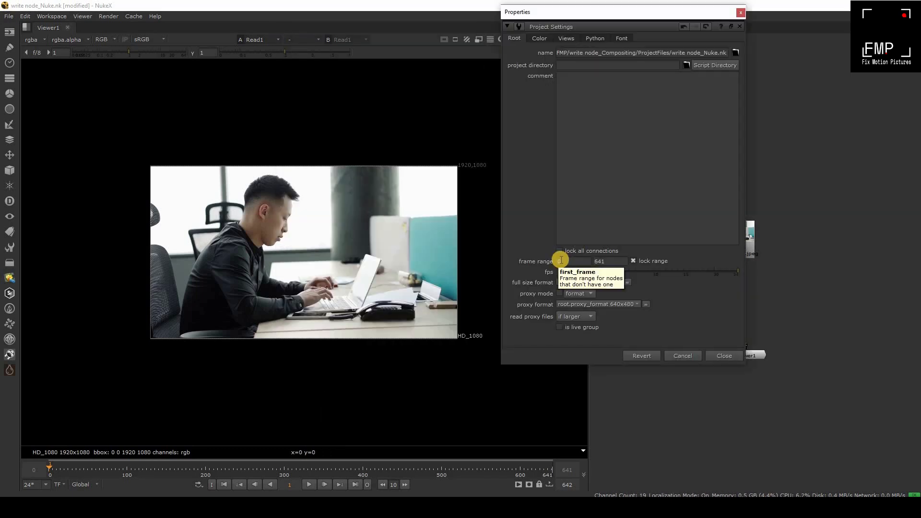
{"action": "left_click", "coordinate": [561, 261]}
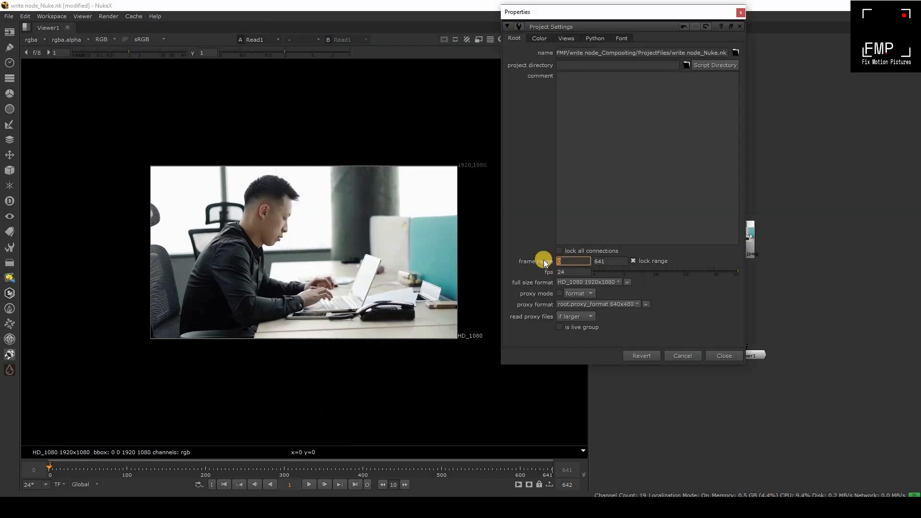
{"action": "type", "text": "1"}
{"action": "left_click_drag", "start_coordinate": [612, 259], "coordinate": [588, 261]}
{"action": "type", "text": "100"}
{"action": "key", "text": "Return"}
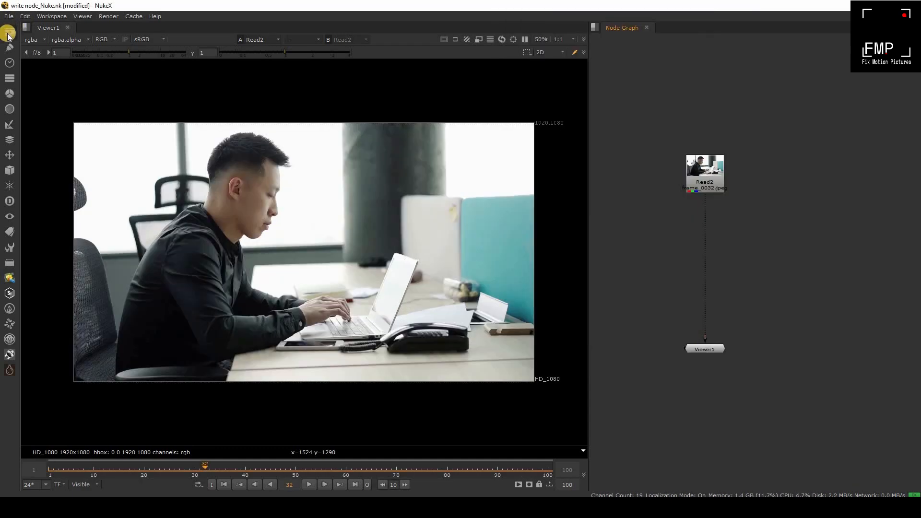
- Add a Write node to the node graph and place it beside the Read2 node
{"action": "left_click", "coordinate": [9, 33]}
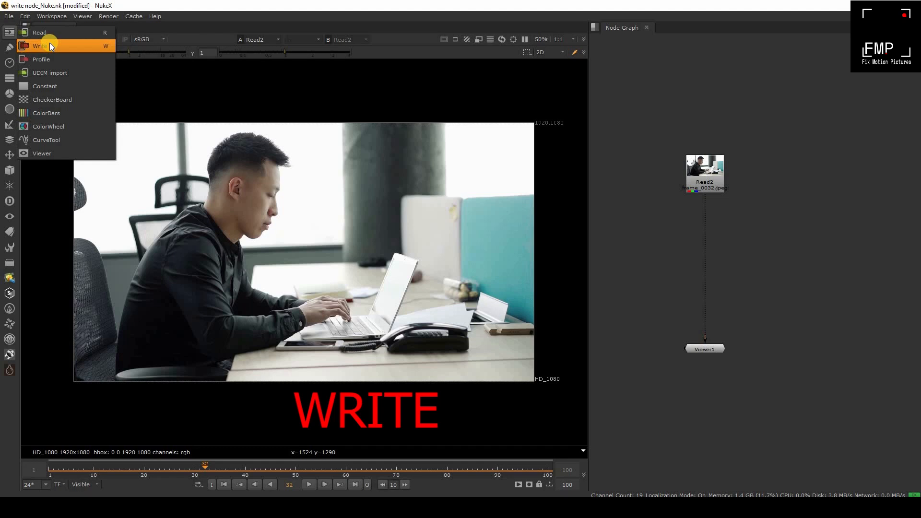
{"action": "left_click", "coordinate": [82, 49]}
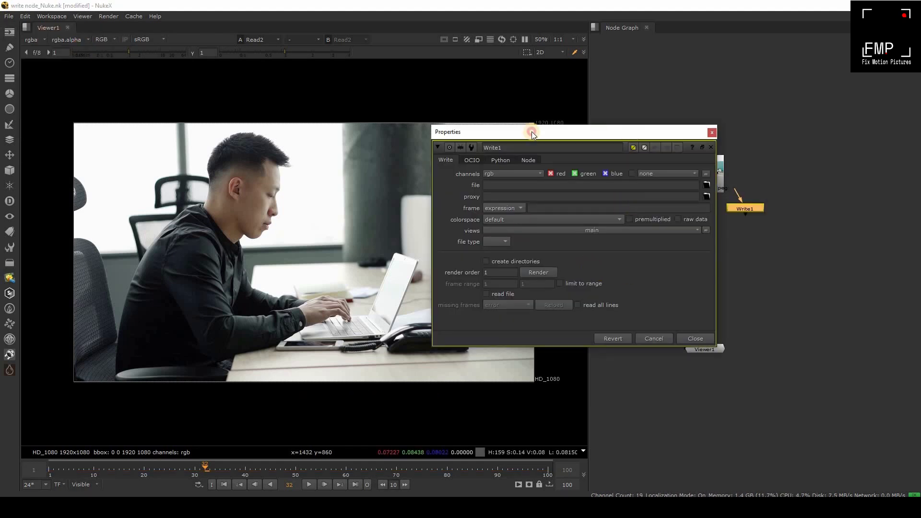
{"action": "left_click_drag", "start_coordinate": [749, 209], "coordinate": [766, 222]}
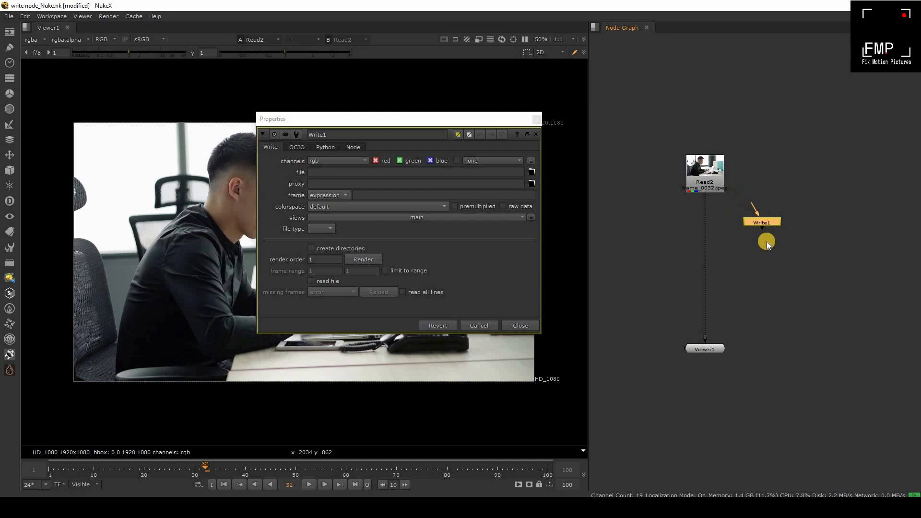
{"action": "left_click", "coordinate": [754, 276]}
{"action": "key", "text": "w"}
{"action": "left_click", "coordinate": [756, 273]}
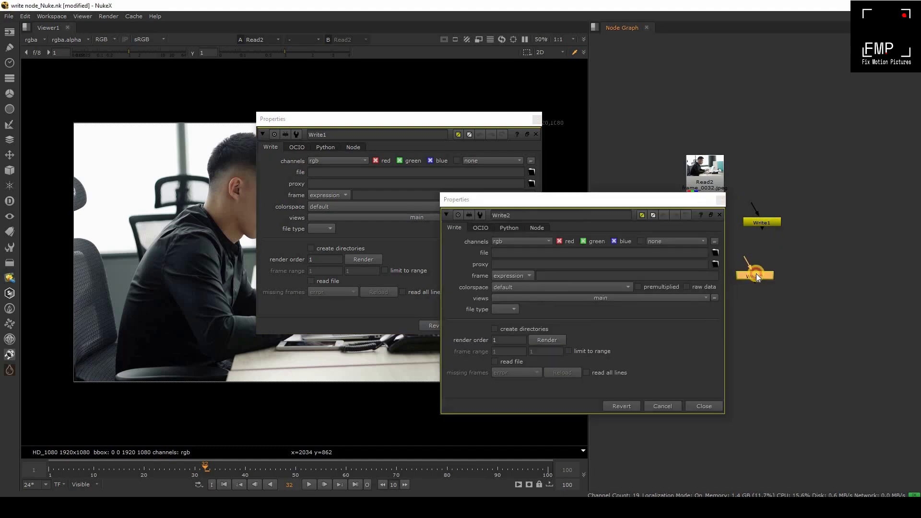
{"action": "key", "text": "Delete"}
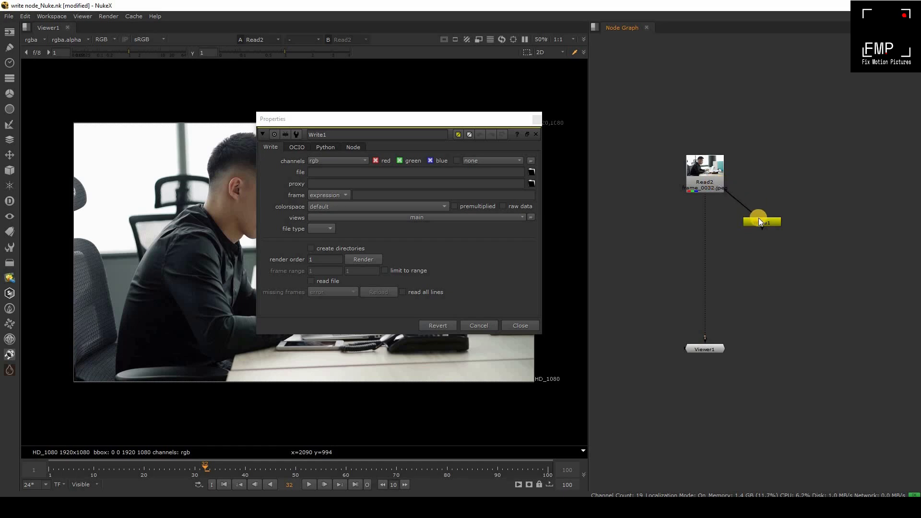
- Move the Write1 node further below Read2 and insert a Transform node between Read2 and Write1
{"action": "left_click_drag", "start_coordinate": [759, 222], "coordinate": [761, 288]}
{"action": "left_click_drag", "start_coordinate": [438, 120], "coordinate": [478, 238]}
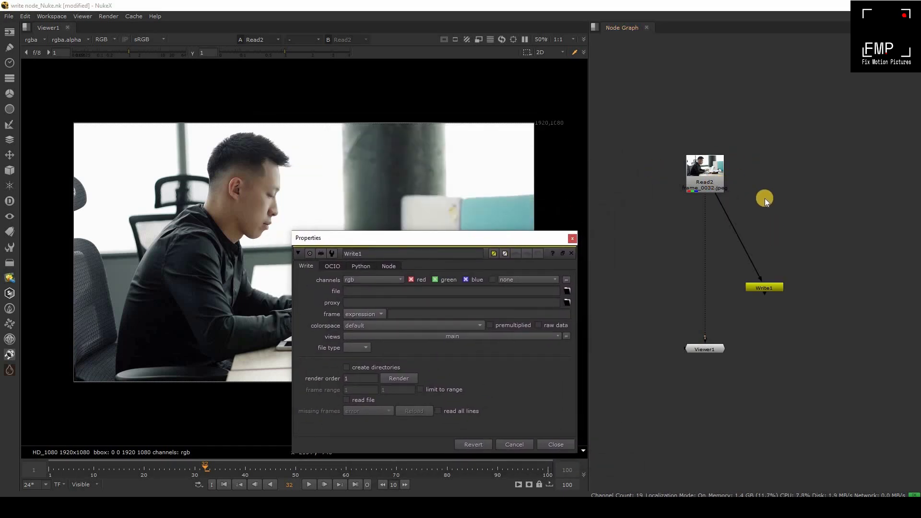
{"action": "key", "text": "t"}
{"action": "left_click_drag", "start_coordinate": [662, 130], "coordinate": [526, 231]}
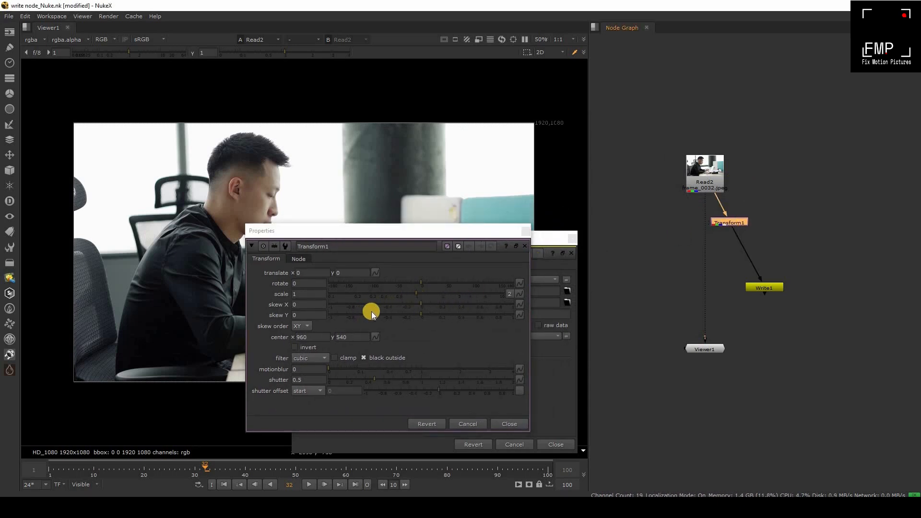
- Scale the image down to about 830 × 470 pixels with the Transform node and show its output in the viewer
{"action": "left_click_drag", "start_coordinate": [404, 293], "coordinate": [384, 295]}
{"action": "left_click", "coordinate": [731, 224]}
{"action": "key", "text": "1"}
{"action": "middle_click_drag", "start_coordinate": [255, 295], "coordinate": [163, 302]}
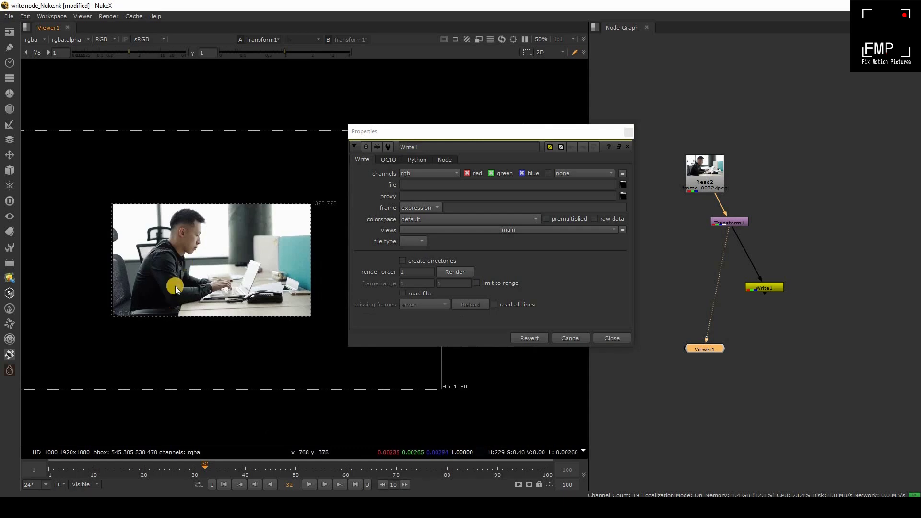
- Show the output of the Write1 node in the viewer and select the node
{"action": "left_click", "coordinate": [764, 298]}
{"action": "left_click", "coordinate": [764, 288]}
{"action": "key", "text": "1"}
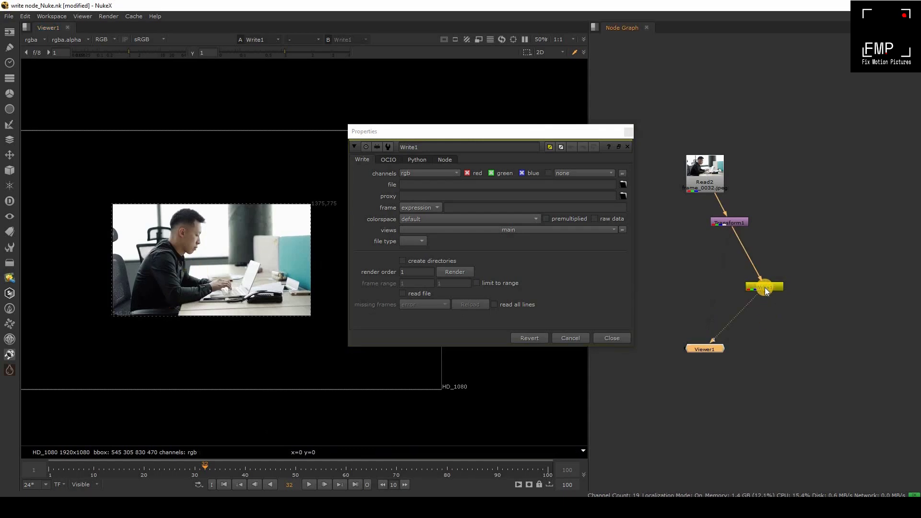
{"action": "left_click", "coordinate": [766, 288]}
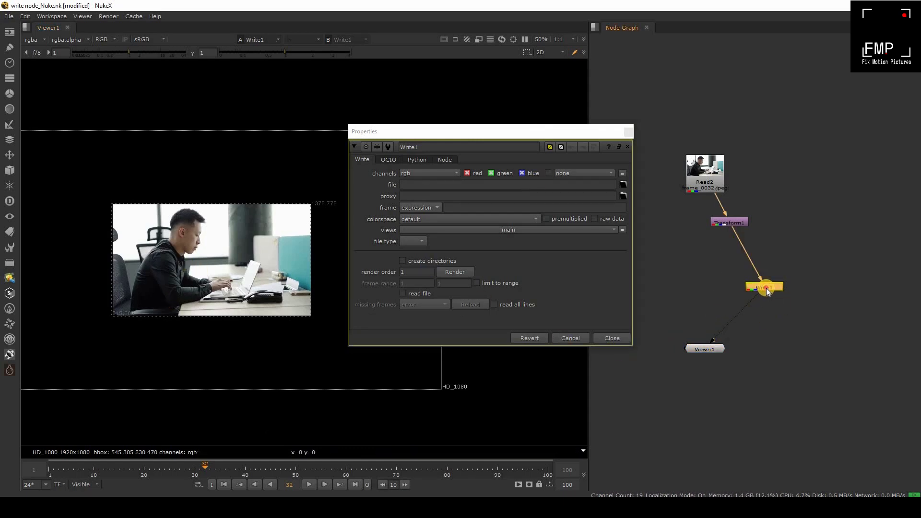
- Browse for the Write1 output file location and open the folder G:/FMP/write node_Compositing/Output
{"action": "left_click_drag", "start_coordinate": [437, 131], "coordinate": [445, 119]}
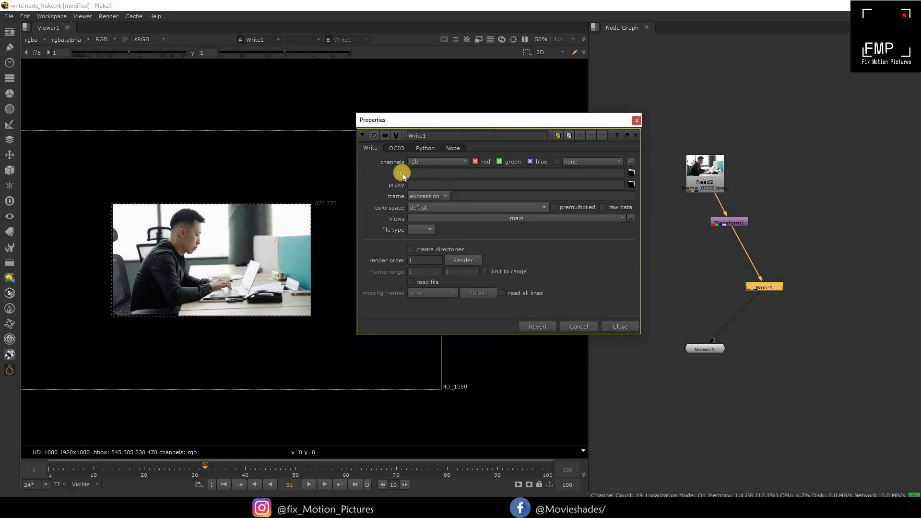
{"action": "left_click", "coordinate": [515, 174]}
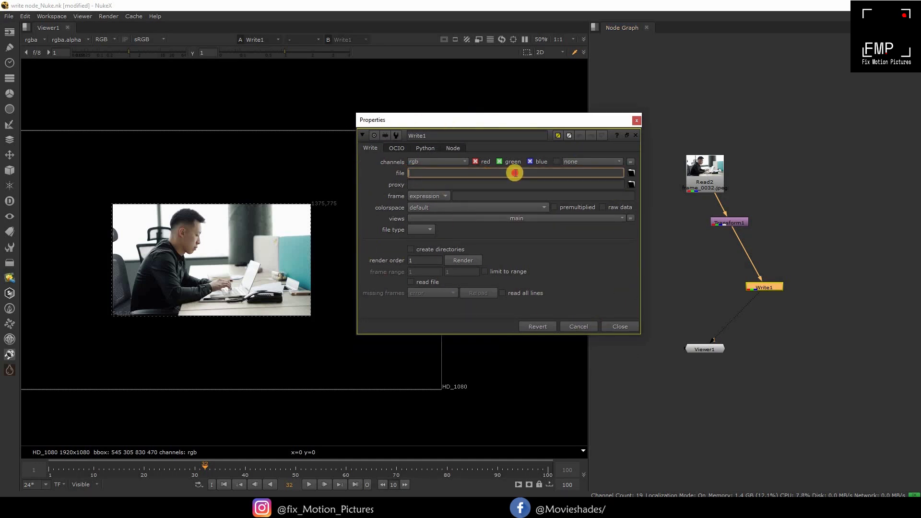
{"action": "left_click", "coordinate": [632, 172]}
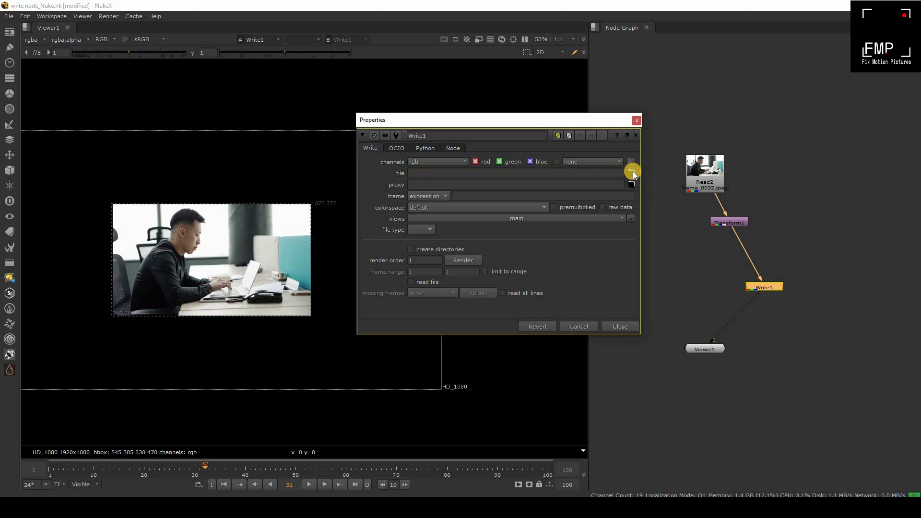
{"action": "left_click_drag", "start_coordinate": [645, 212], "coordinate": [618, 212]}
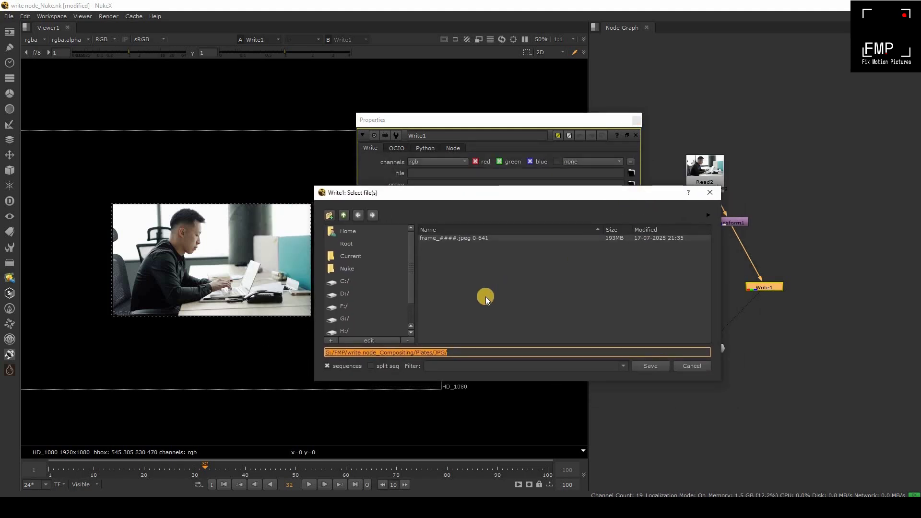
{"action": "left_click", "coordinate": [475, 350]}
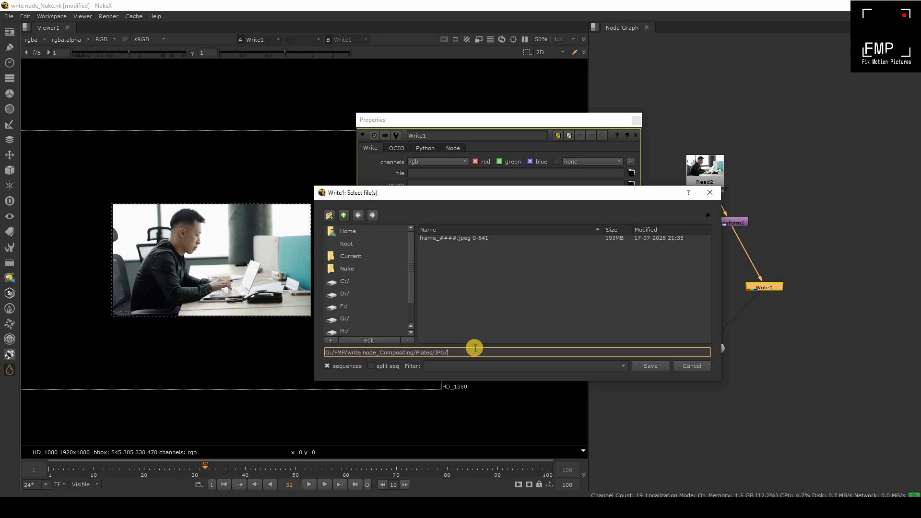
{"action": "key", "text": "BackSpace"}
{"action": "key", "text": "BackSpace"}
{"action": "key", "text": "BackSpace"}
{"action": "key", "text": "BackSpace"}
{"action": "key", "text": "BackSpace"}
{"action": "key", "text": "BackSpace"}
{"action": "key", "text": "BackSpace"}
{"action": "key", "text": "BackSpace"}
{"action": "key", "text": "BackSpace"}
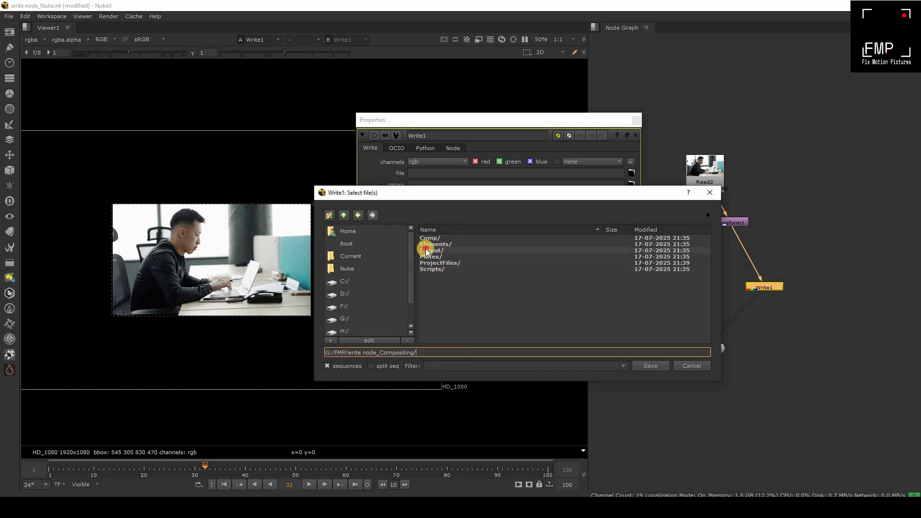
{"action": "double_click", "coordinate": [426, 251]}
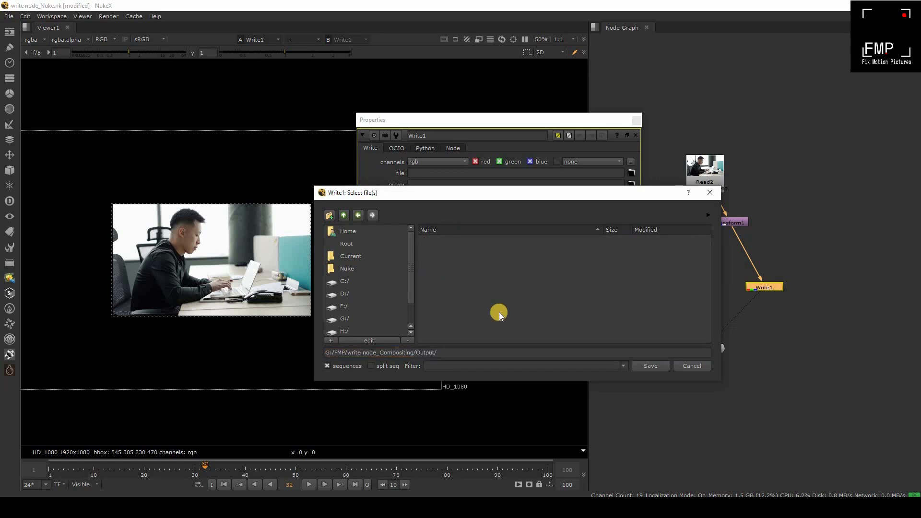
- Create a new folder named v001 inside the Output folder
{"action": "left_click", "coordinate": [329, 215]}
{"action": "type", "text": "v001"}
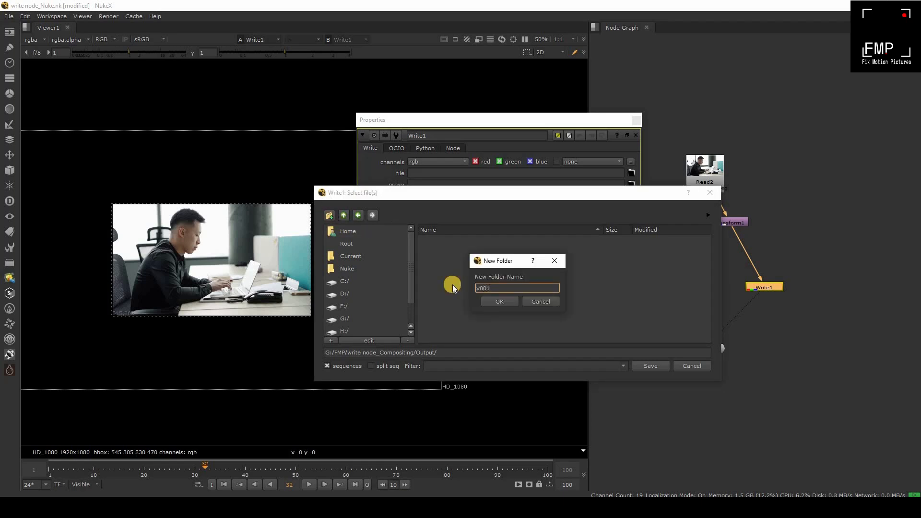
{"action": "key", "text": "Return"}
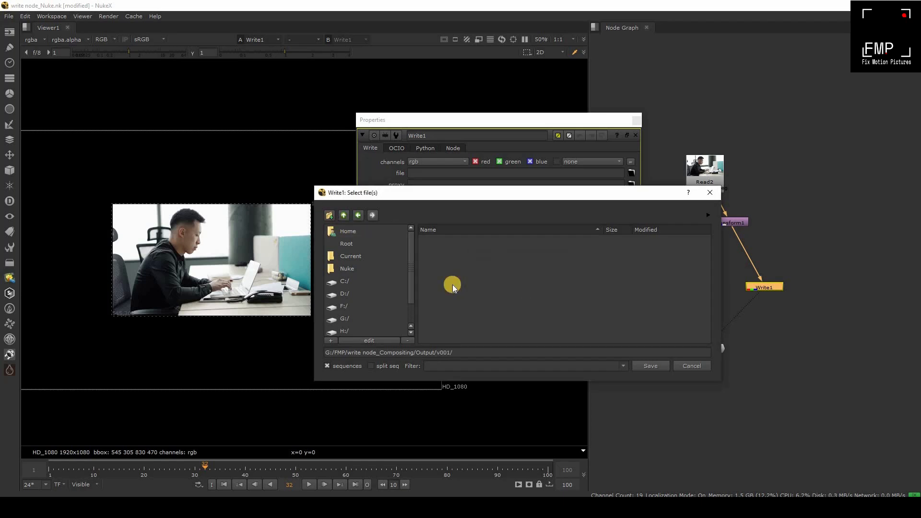
- Name the output file wriet_node.jpg in the v001 folder and save it as the Write1 file path
{"action": "left_click", "coordinate": [465, 352]}
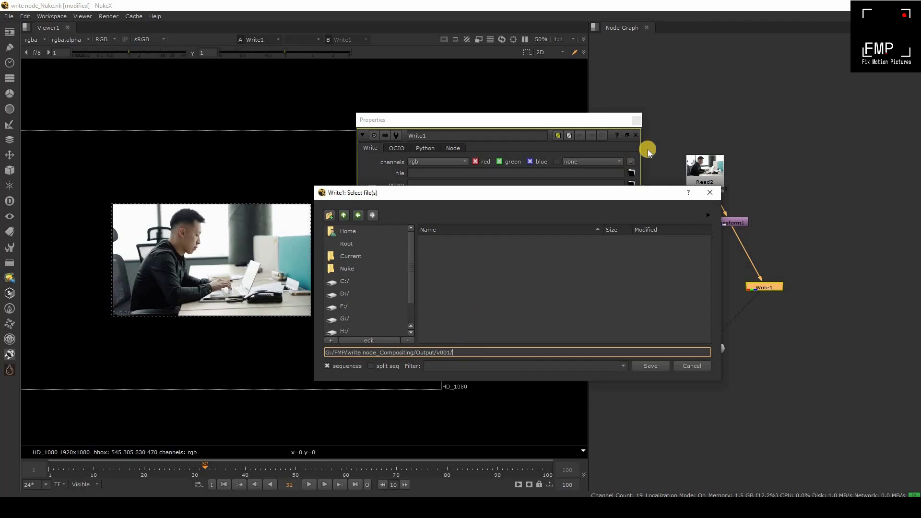
{"action": "left_click_drag", "start_coordinate": [561, 226], "coordinate": [551, 238]}
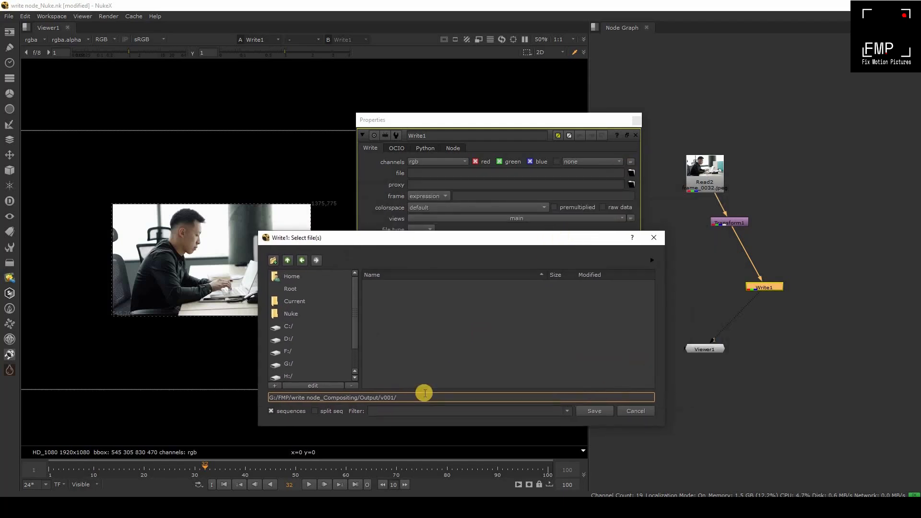
{"action": "left_click", "coordinate": [418, 399]}
{"action": "key", "text": "Return"}
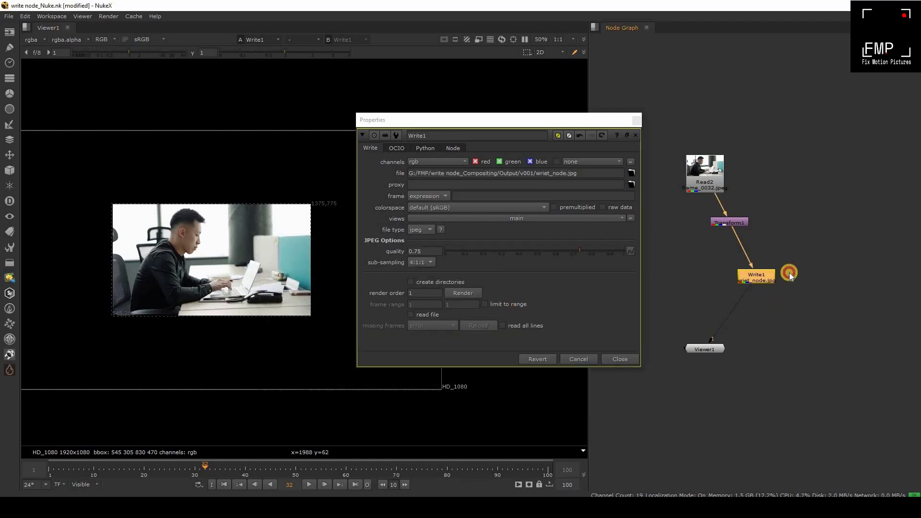
{"action": "scroll", "coordinate": [790, 276], "scroll_direction": "up", "scroll_amount": 3}
{"action": "left_click_drag", "start_coordinate": [761, 262], "coordinate": [769, 256]}
{"action": "mouse_move", "coordinate": [819, 234]}
{"action": "left_mouse_down"}
{"action": "mouse_move", "coordinate": [702, 279]}
{"action": "mouse_move", "coordinate": [804, 251]}
{"action": "mouse_move", "coordinate": [825, 231]}
{"action": "left_mouse_up"}
{"action": "left_click", "coordinate": [807, 323]}
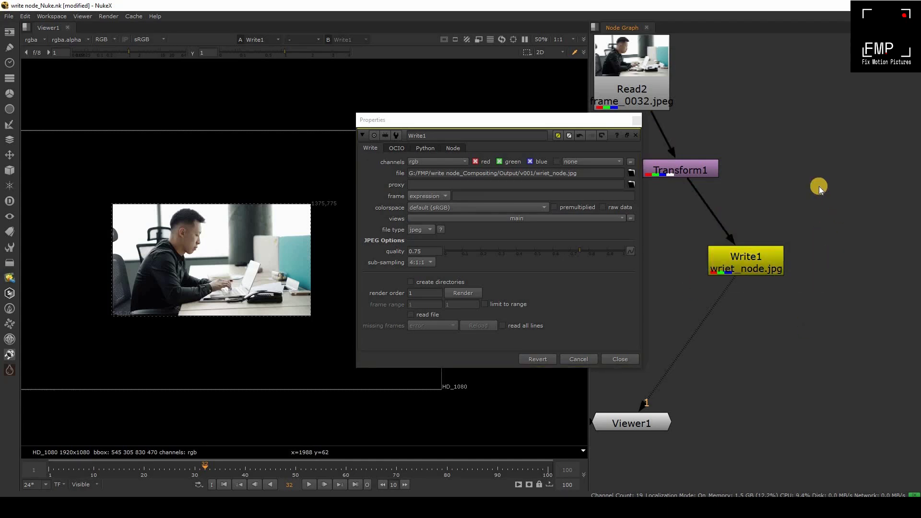
{"action": "key", "text": "w"}
{"action": "left_click_drag", "start_coordinate": [825, 188], "coordinate": [850, 265]}
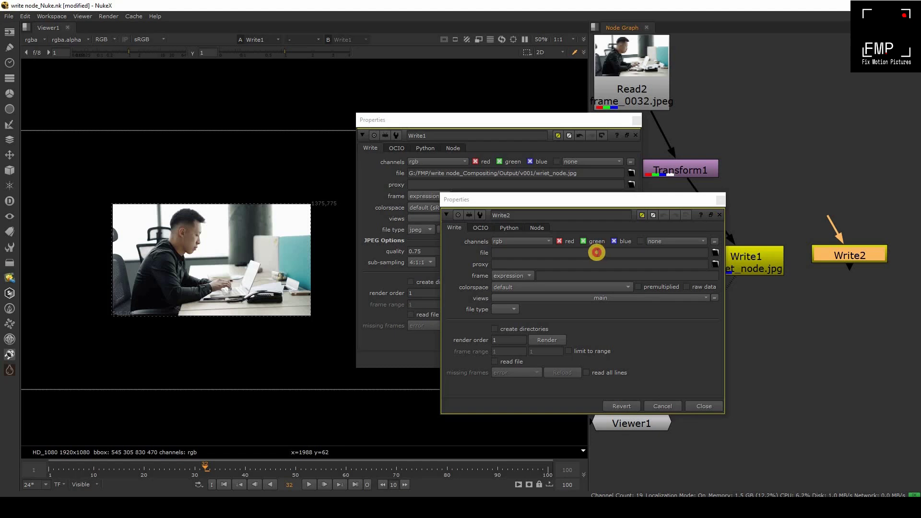
{"action": "left_click", "coordinate": [541, 253]}
{"action": "left_click", "coordinate": [721, 199]}
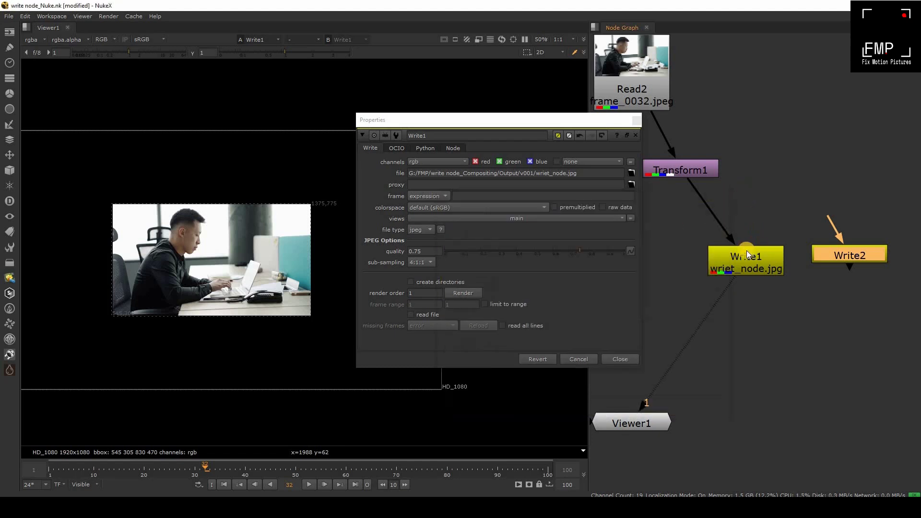
{"action": "key", "text": "Delete"}
- Add an empty second Write node, place its settings beside those of Write1 and open the list of Write1 file types
{"action": "left_click", "coordinate": [570, 173]}
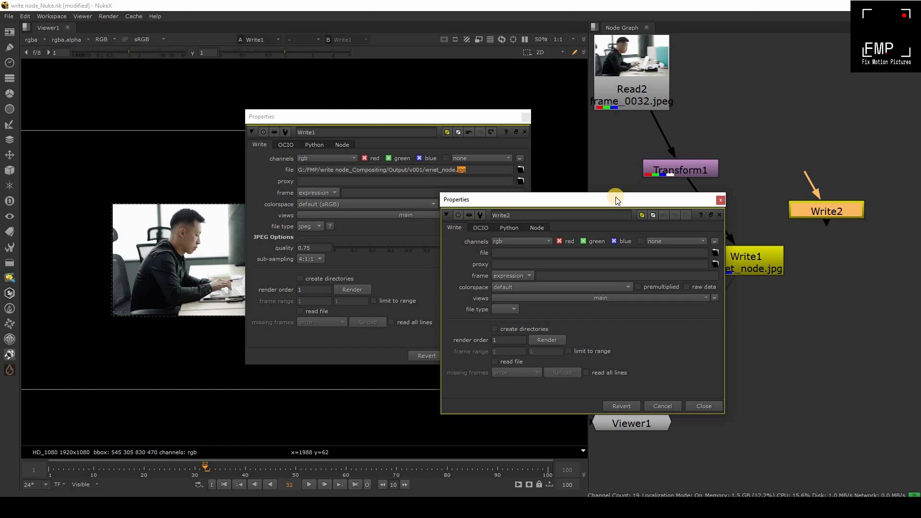
{"action": "left_click_drag", "start_coordinate": [615, 197], "coordinate": [709, 240]}
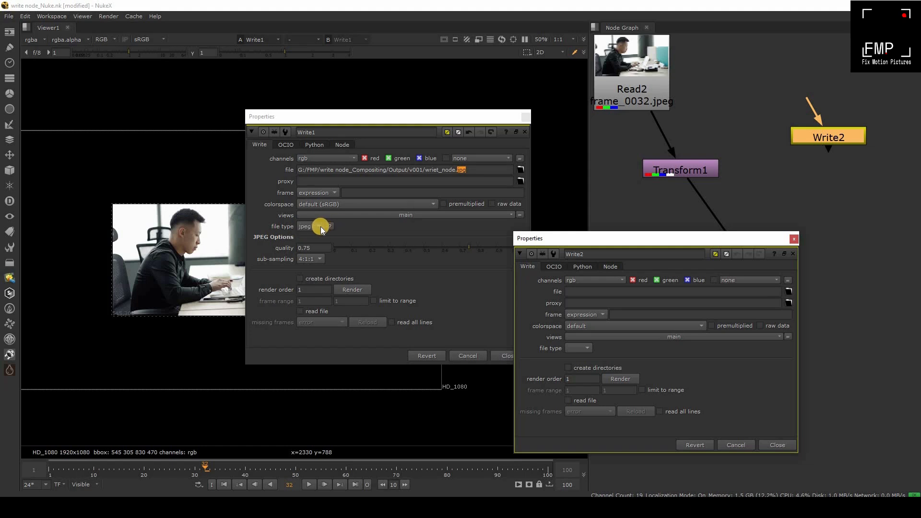
{"action": "left_click", "coordinate": [319, 227]}
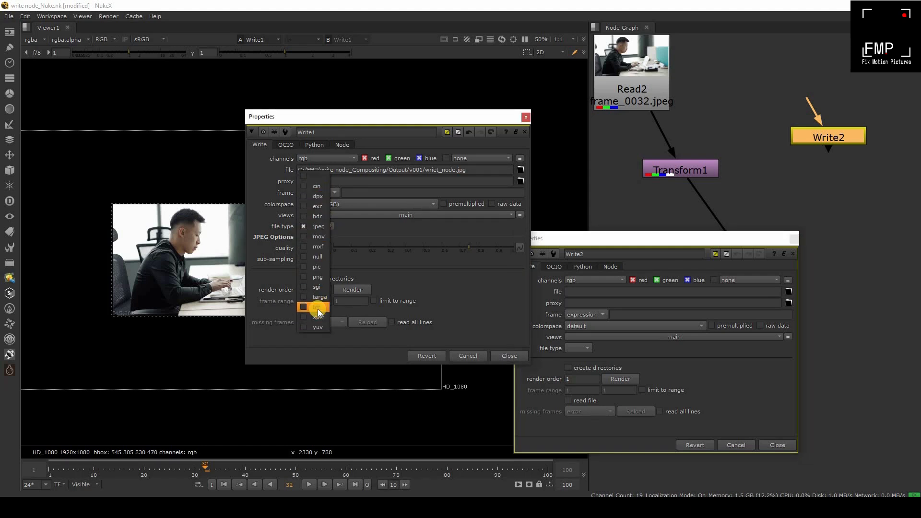
- Change the extension of the Write1 output file to exr so the path ends in wriet_node.exr
{"action": "left_click", "coordinate": [461, 169]}
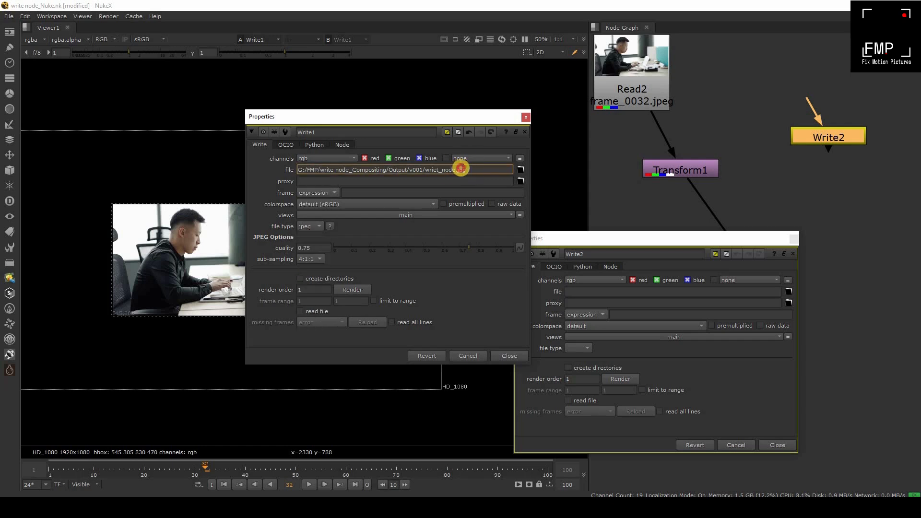
{"action": "double_click", "coordinate": [461, 169]}
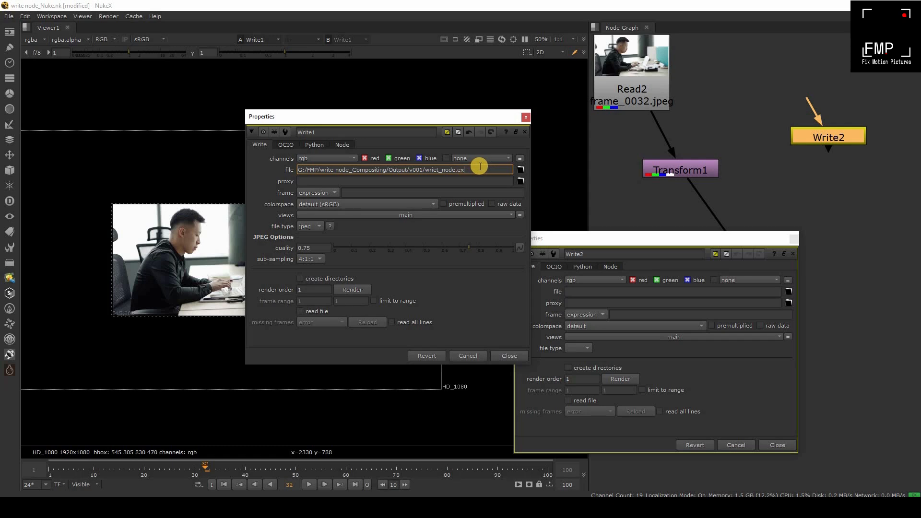
{"action": "left_click", "coordinate": [453, 277]}
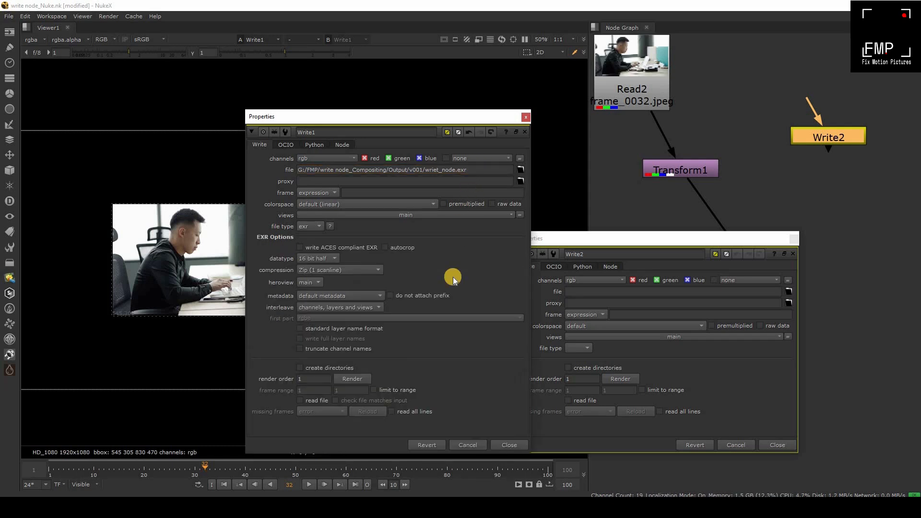
- Change the extension of the Write1 output file to jpg so the path ends in wriet_node.jpg
{"action": "left_click", "coordinate": [309, 227]}
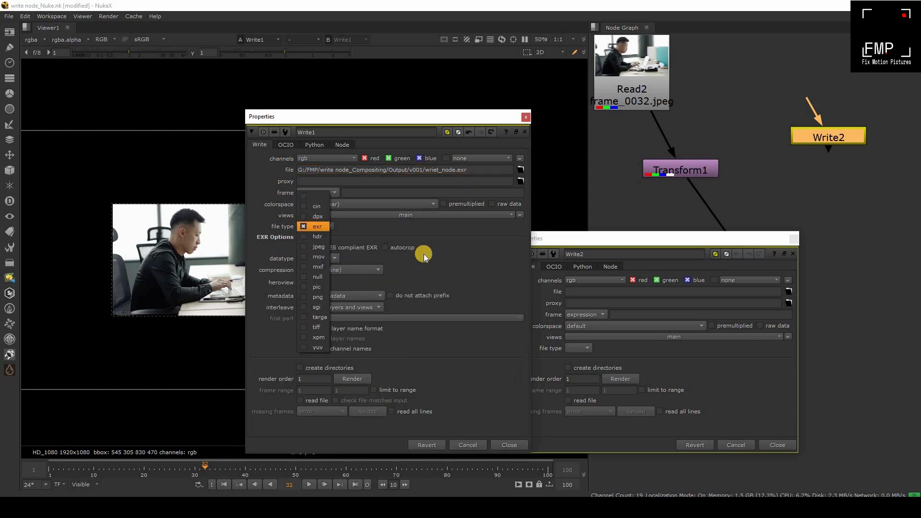
{"action": "left_click", "coordinate": [474, 172]}
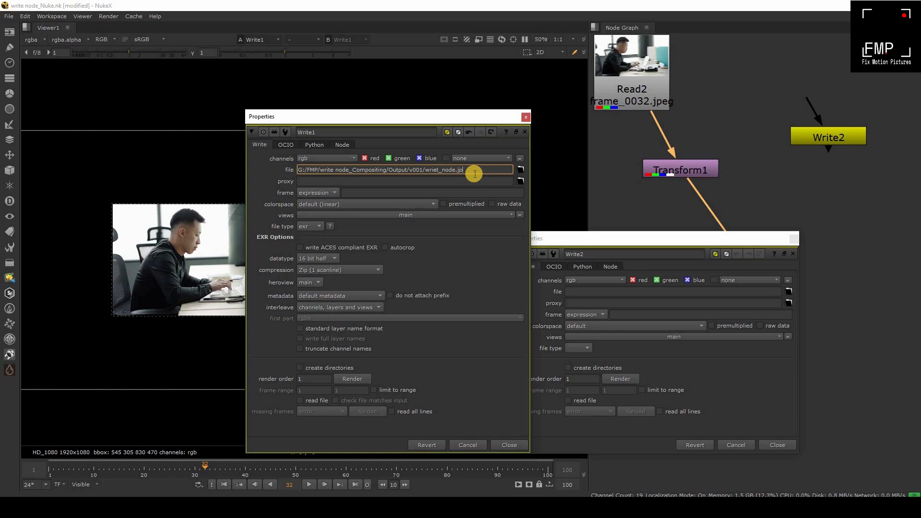
{"action": "type", "text": "jpg"}
{"action": "left_click", "coordinate": [431, 272]}
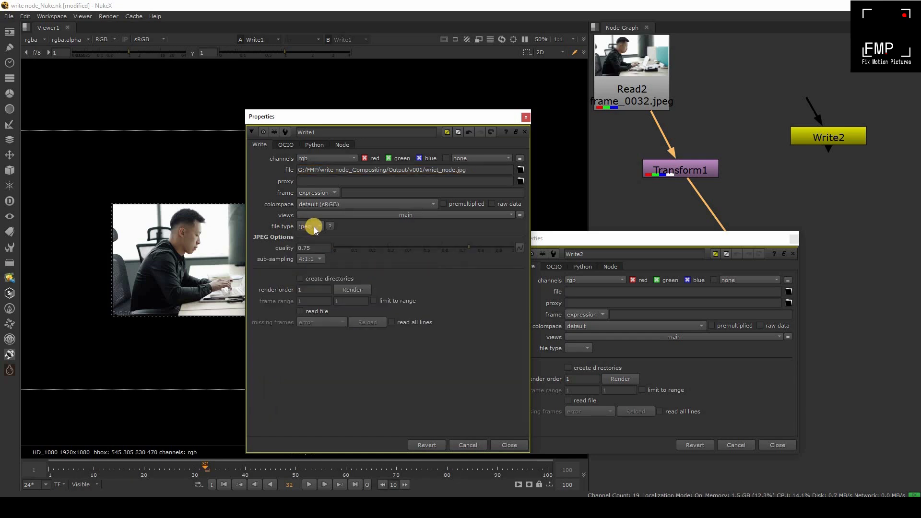
{"action": "double_click", "coordinate": [460, 170]}
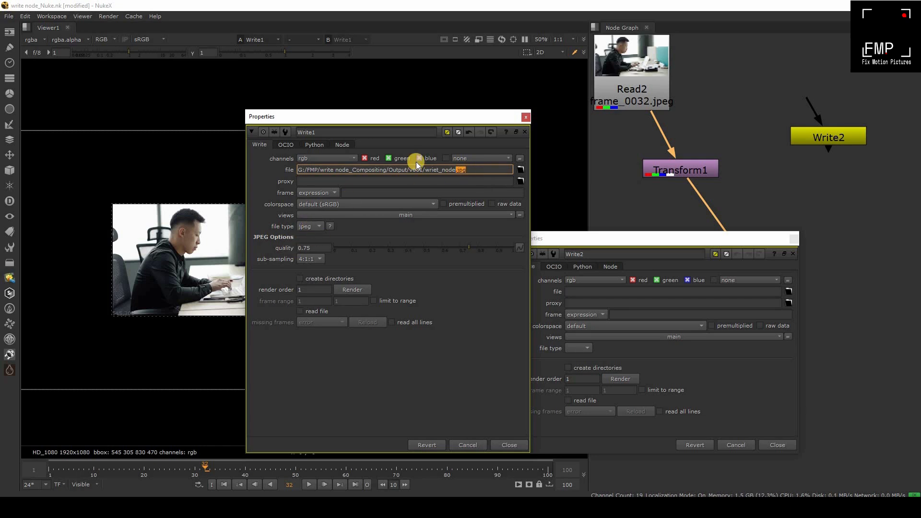
{"action": "left_click", "coordinate": [480, 169]}
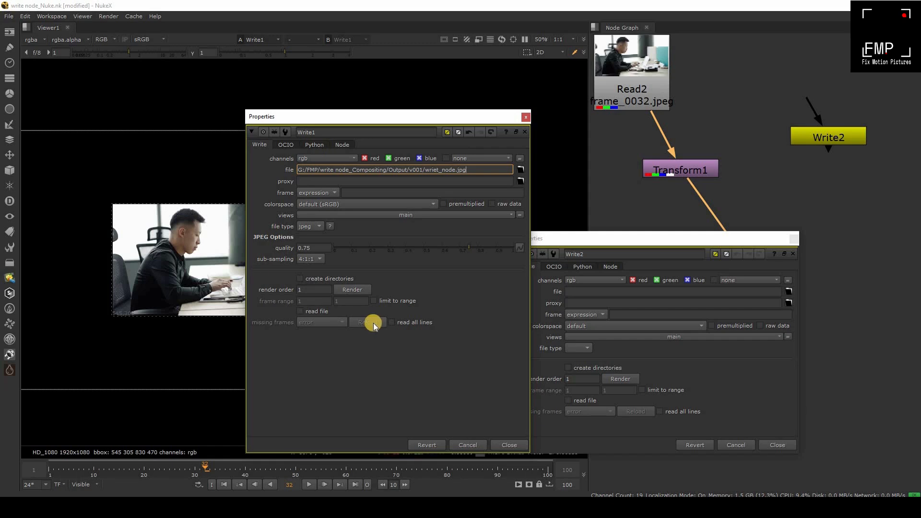
{"action": "left_click", "coordinate": [463, 315]}
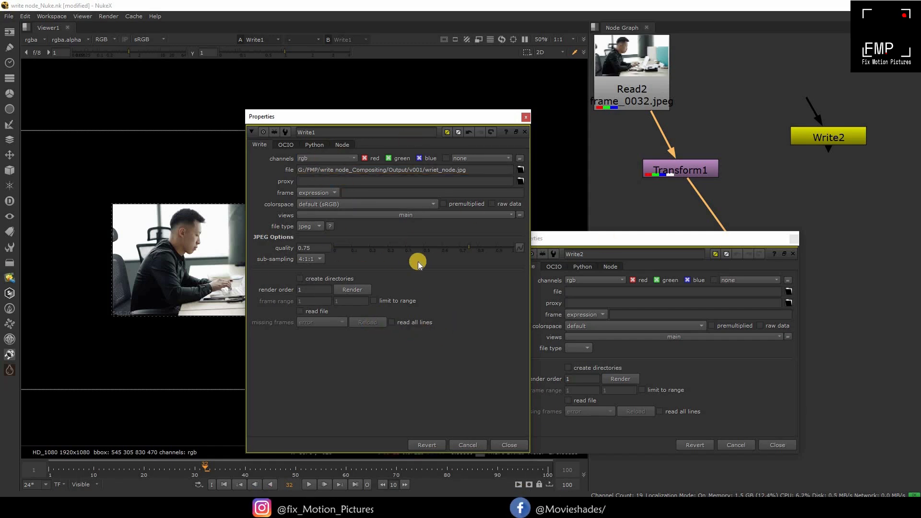
- Close the settings of Write2 and delete that node from the node graph
{"action": "left_click", "coordinate": [777, 445]}
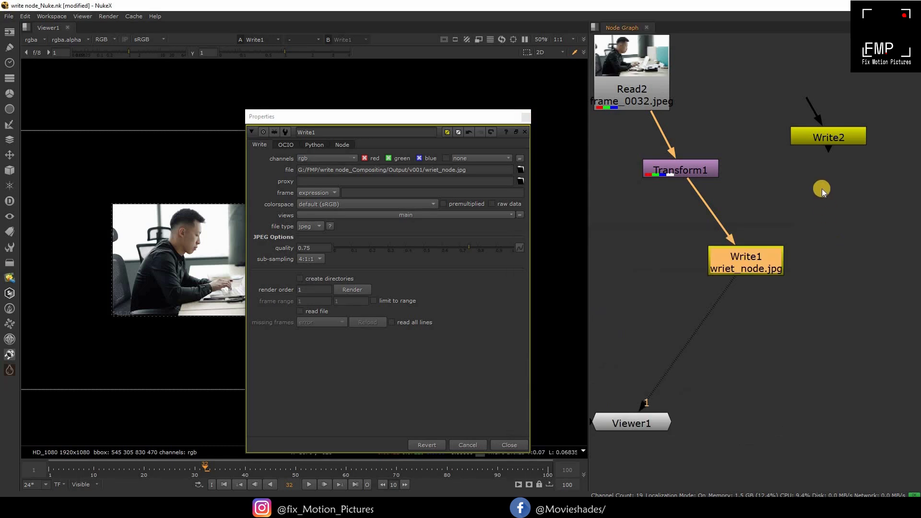
{"action": "key", "text": "Delete"}
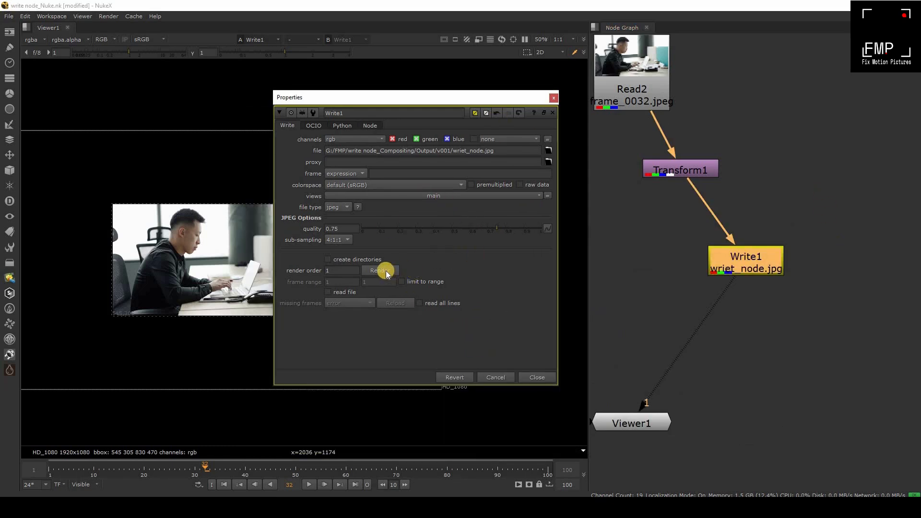
- Try to render Write1 over the global frame range 1-100
{"action": "left_click", "coordinate": [385, 271]}
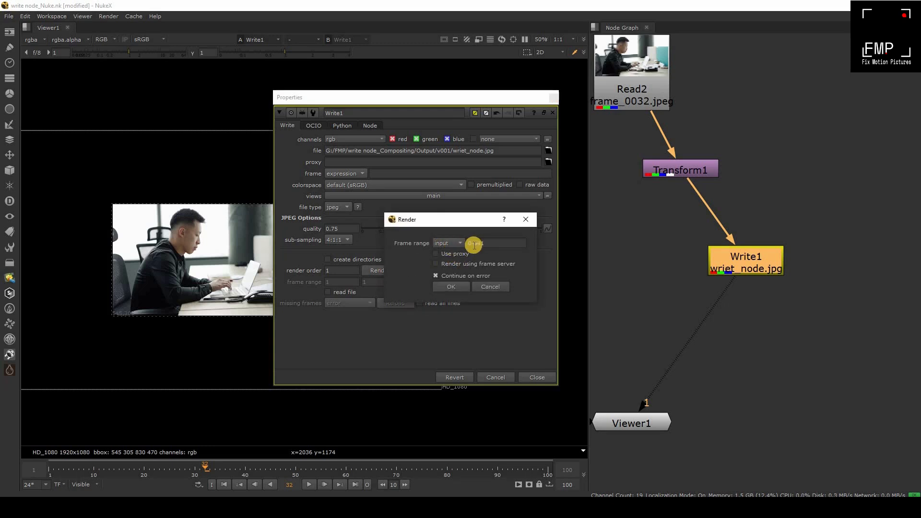
{"action": "left_click", "coordinate": [459, 243]}
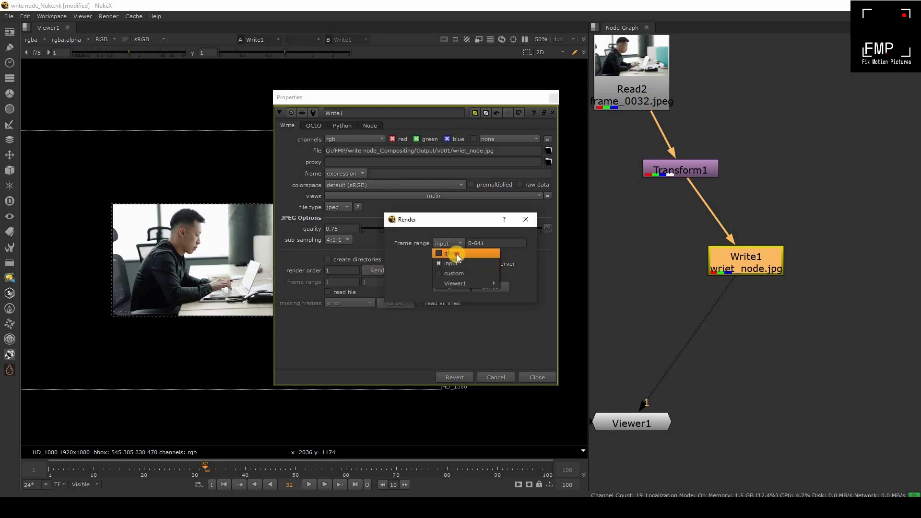
{"action": "left_click", "coordinate": [457, 253]}
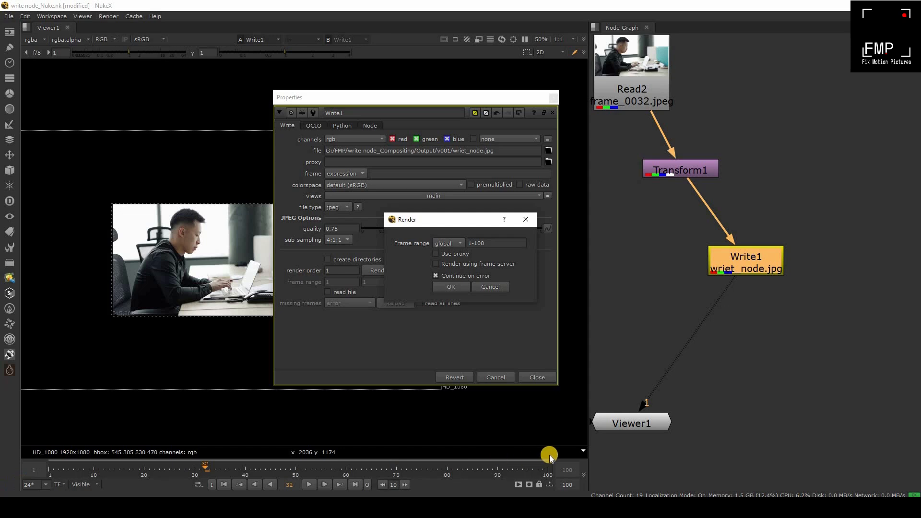
{"action": "left_click", "coordinate": [456, 286]}
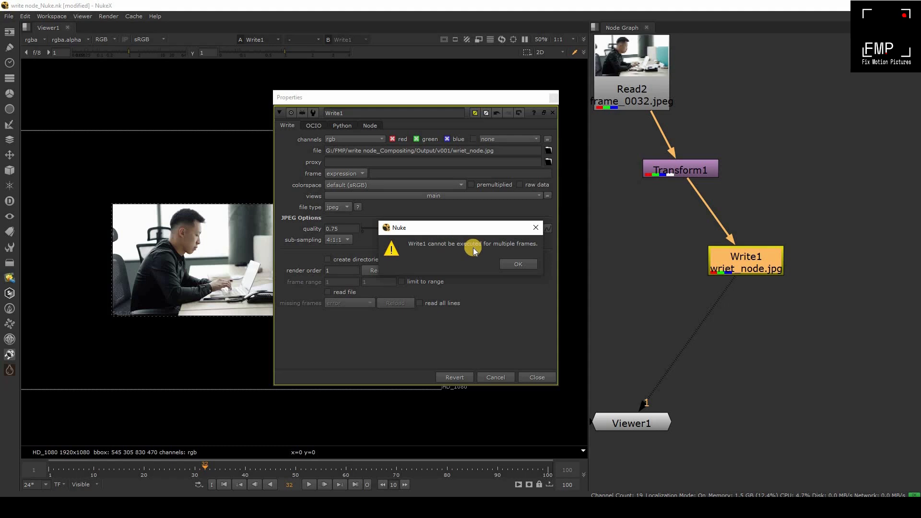
{"action": "left_click", "coordinate": [520, 265]}
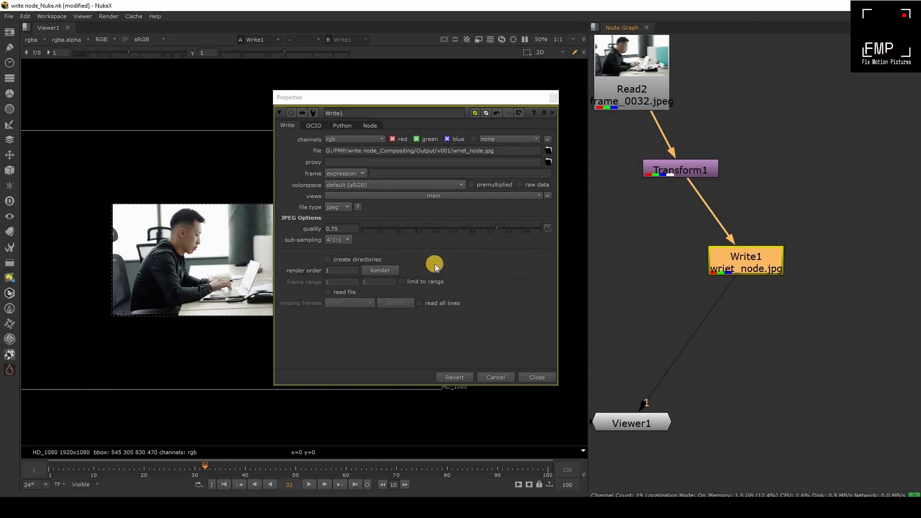
- Render Write1 for frame 1 only
{"action": "left_click", "coordinate": [378, 270]}
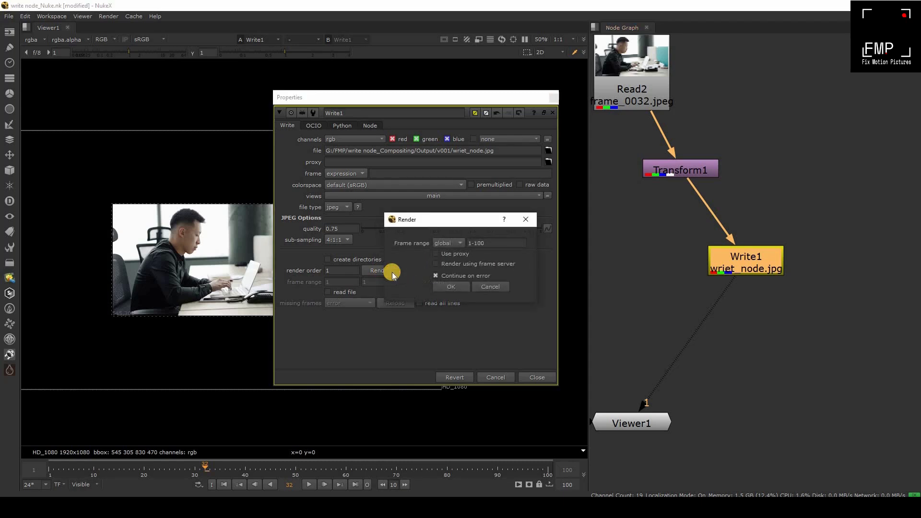
{"action": "left_click", "coordinate": [454, 238]}
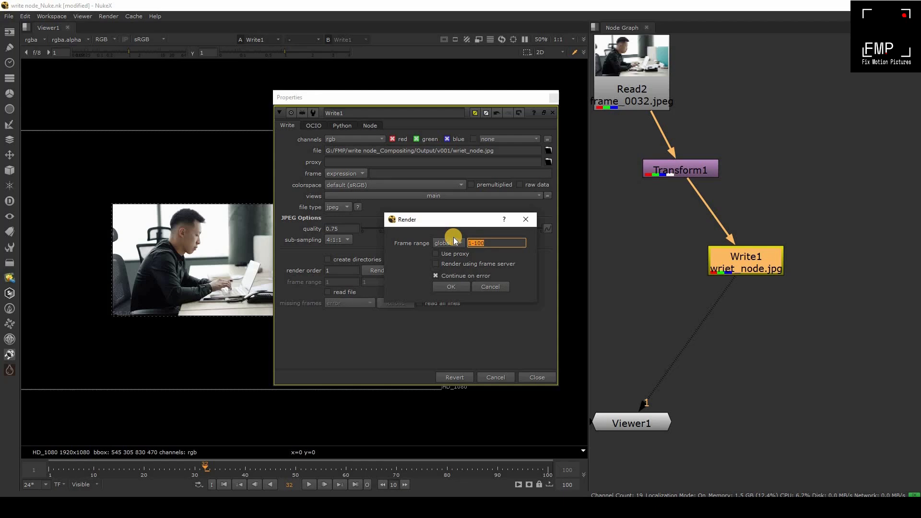
{"action": "type", "text": "1"}
{"action": "left_click", "coordinate": [451, 286]}
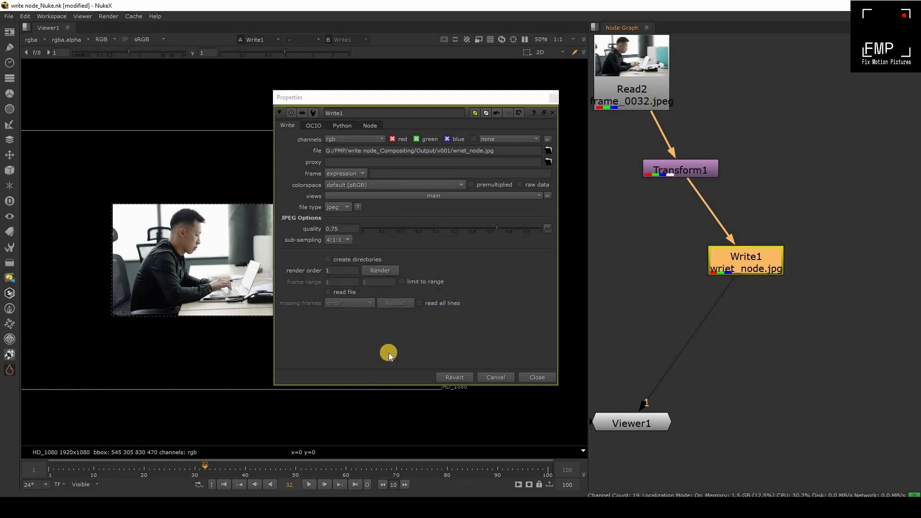
- Switch to File Explorer, check the rendered image in the v001 folder inside Output, and return to Nuke
{"action": "mouse_move", "coordinate": [303, 486]}
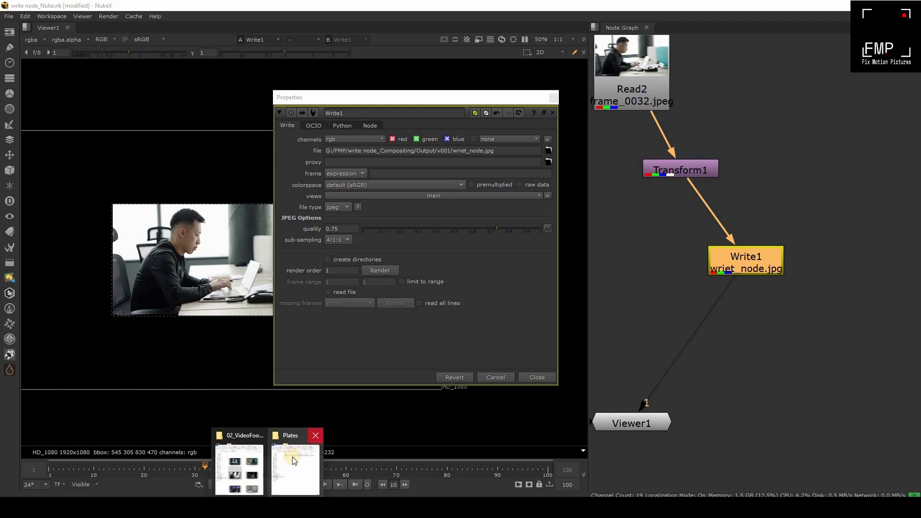
{"action": "left_click", "coordinate": [277, 473]}
{"action": "double_click", "coordinate": [151, 128]}
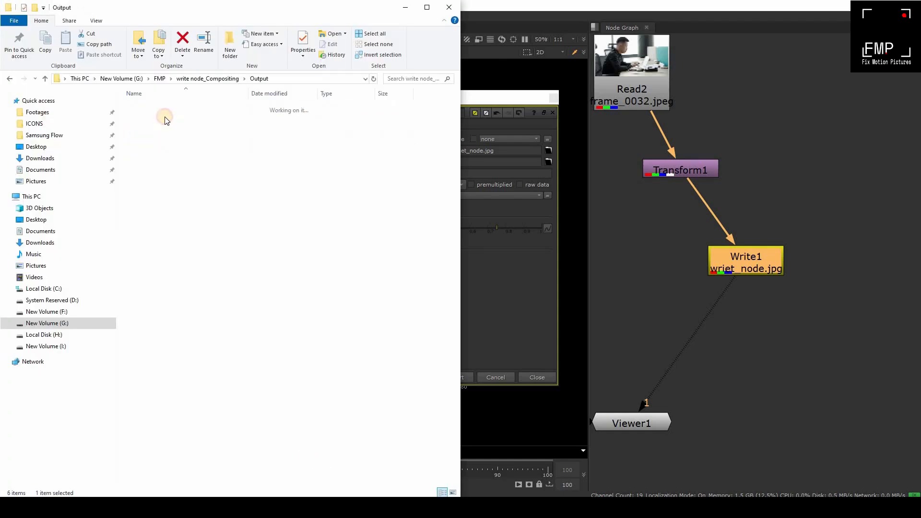
{"action": "double_click", "coordinate": [147, 108]}
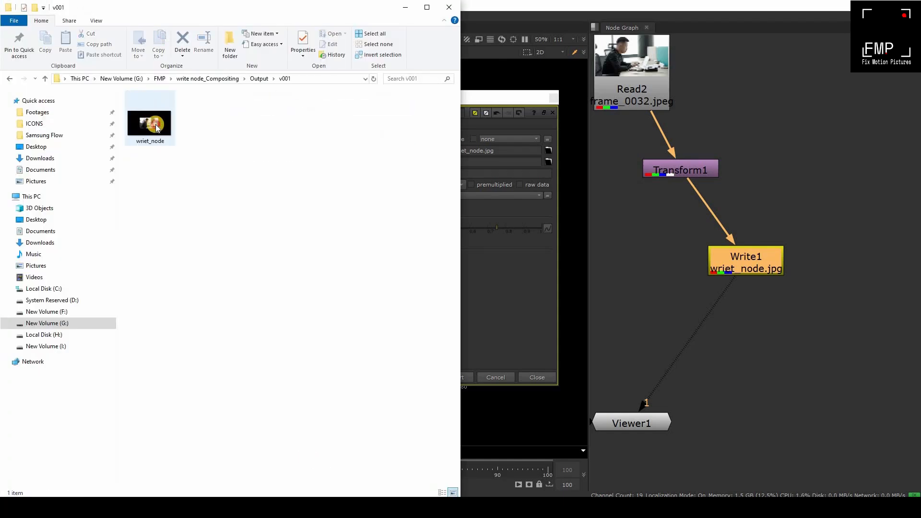
{"action": "left_click", "coordinate": [157, 129]}
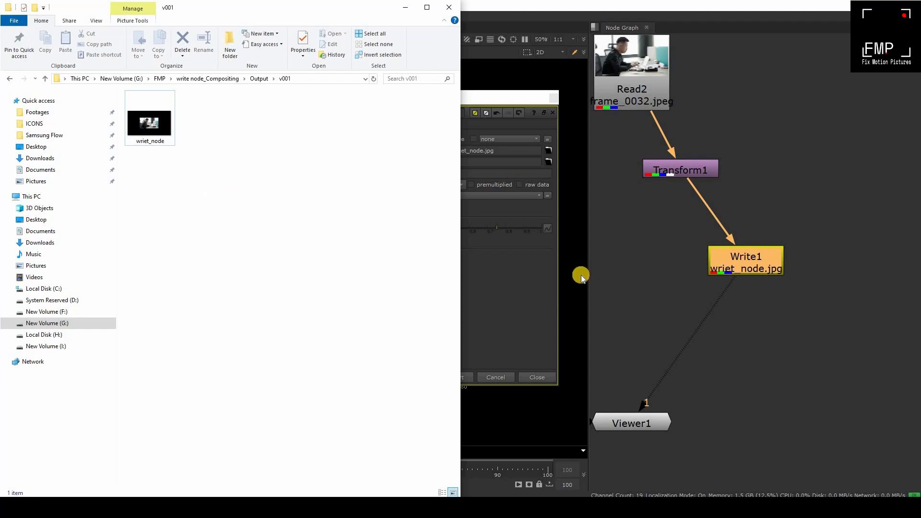
{"action": "left_click", "coordinate": [522, 295]}
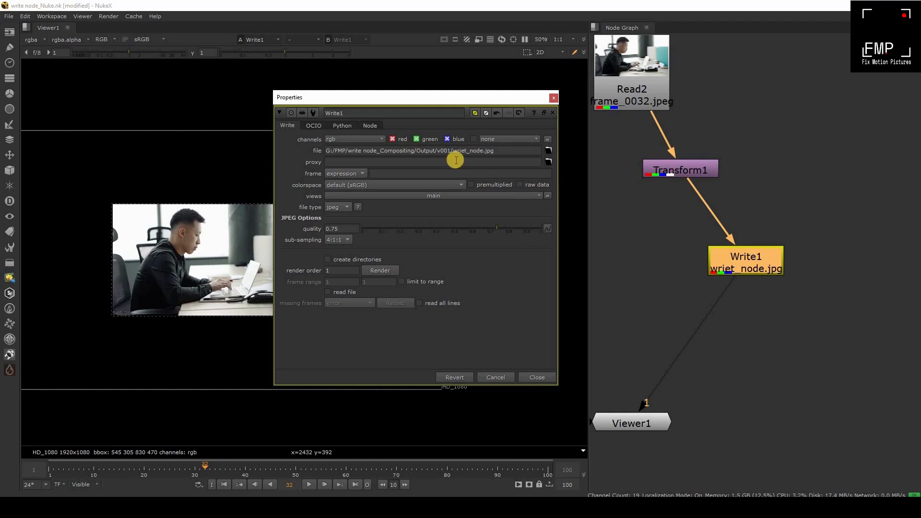
- Add the frame padding %04d. before the extension in the Write1 file path so it ends in wriet_node.%04d.jpg
{"action": "left_click_drag", "start_coordinate": [498, 151], "coordinate": [328, 150]}
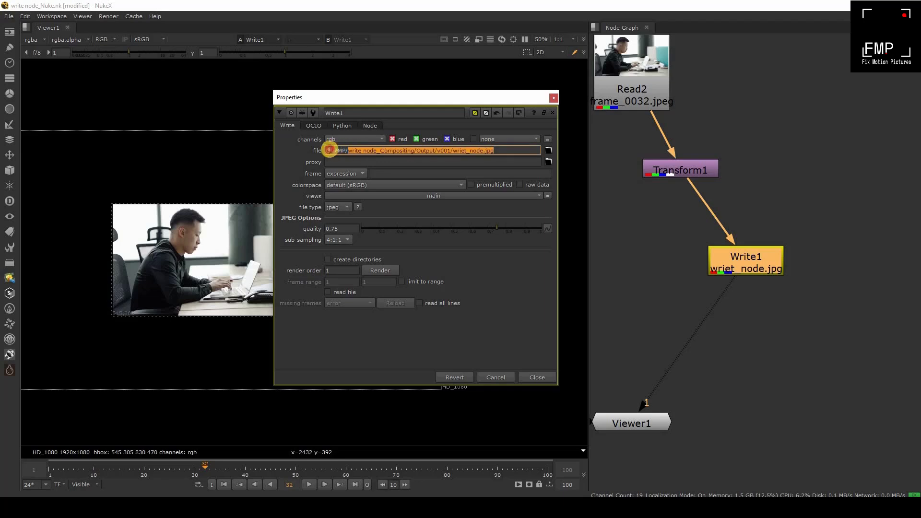
{"action": "left_click", "coordinate": [492, 151]}
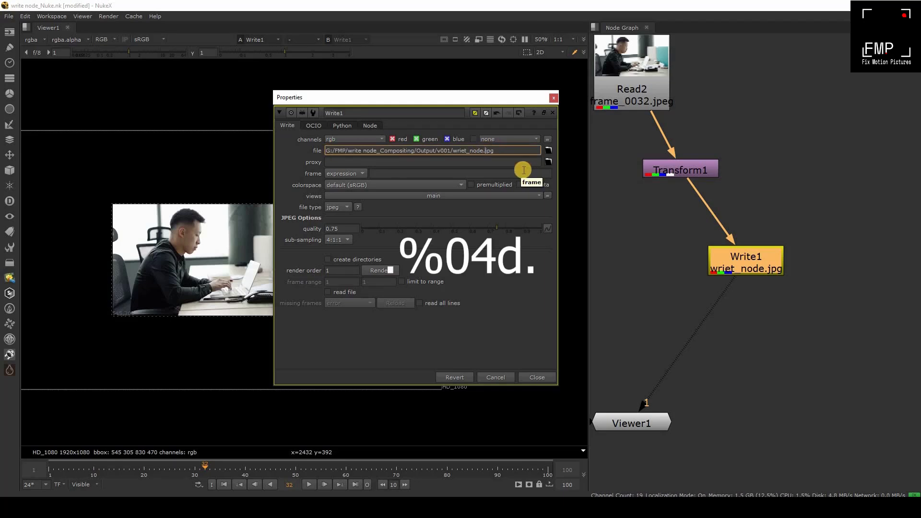
{"action": "type", "text": "%"}
{"action": "type", "text": "04"}
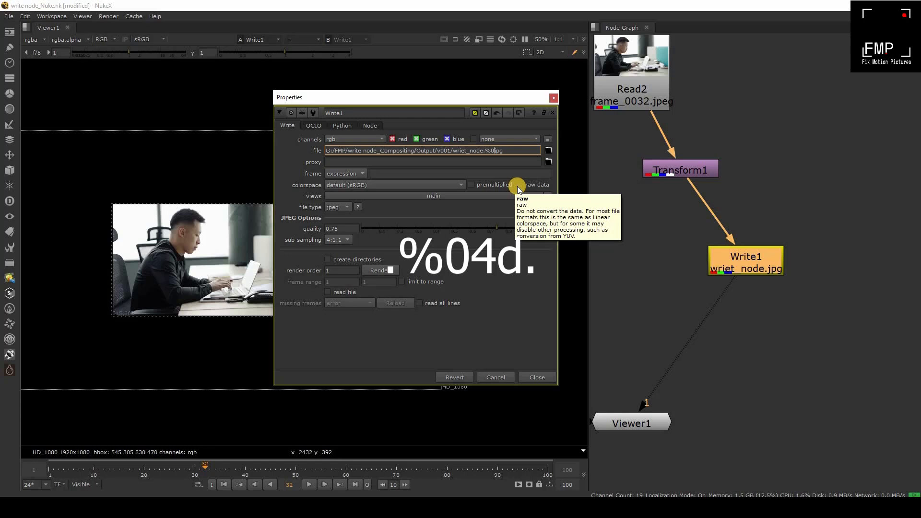
{"action": "type", "text": "d."}
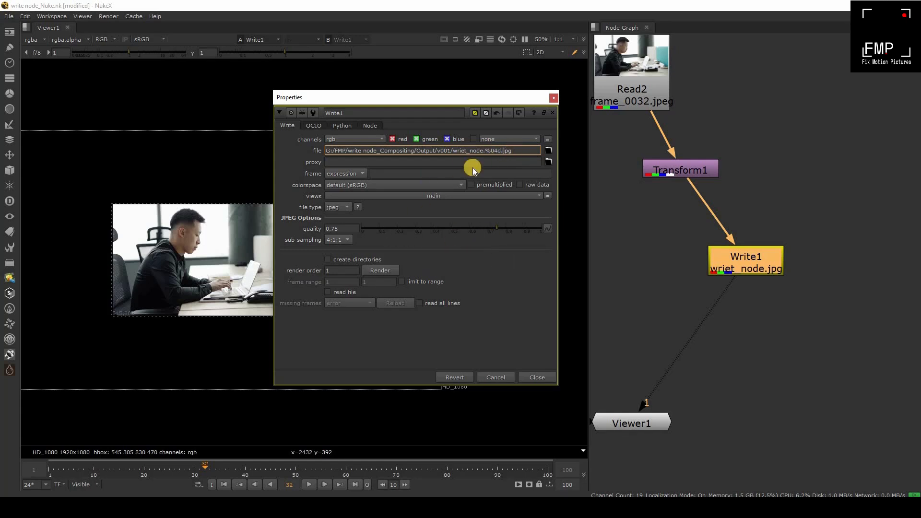
- Render Write1 over the global frame range
{"action": "left_click", "coordinate": [380, 271]}
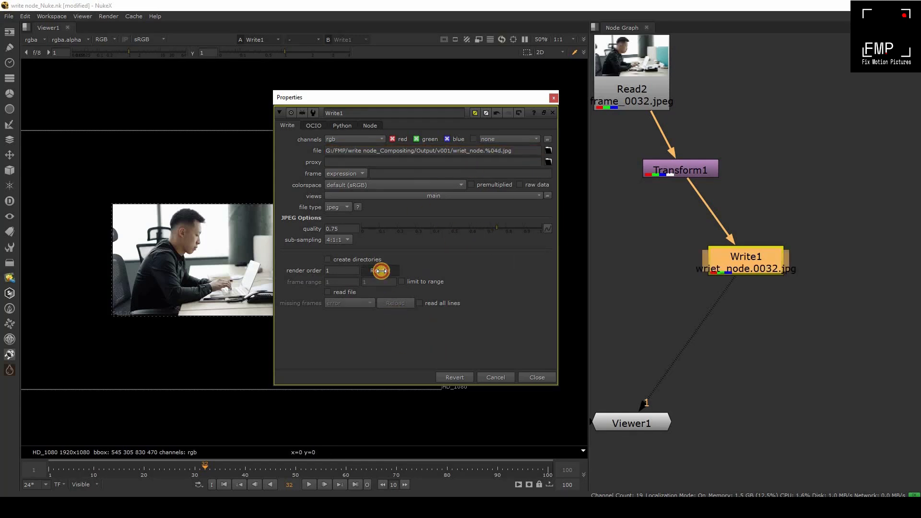
{"action": "left_click", "coordinate": [453, 243]}
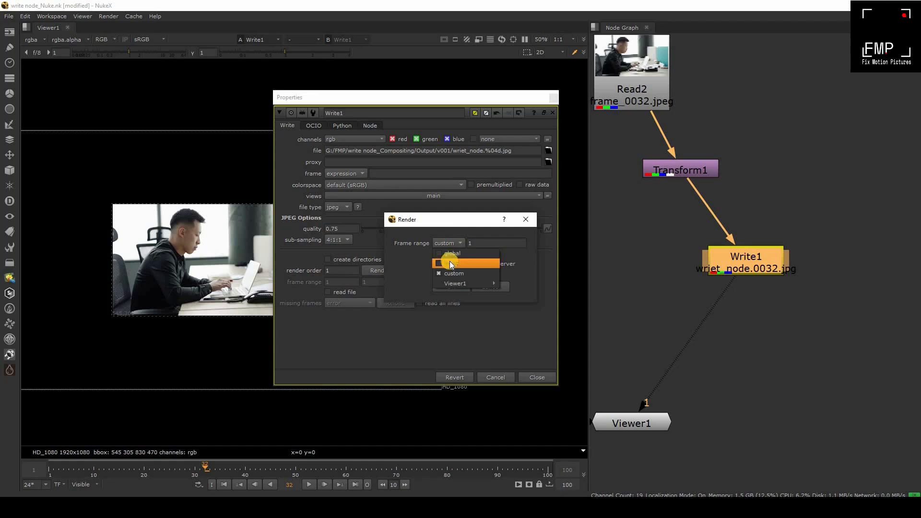
{"action": "left_click", "coordinate": [457, 255]}
{"action": "left_click", "coordinate": [454, 287]}
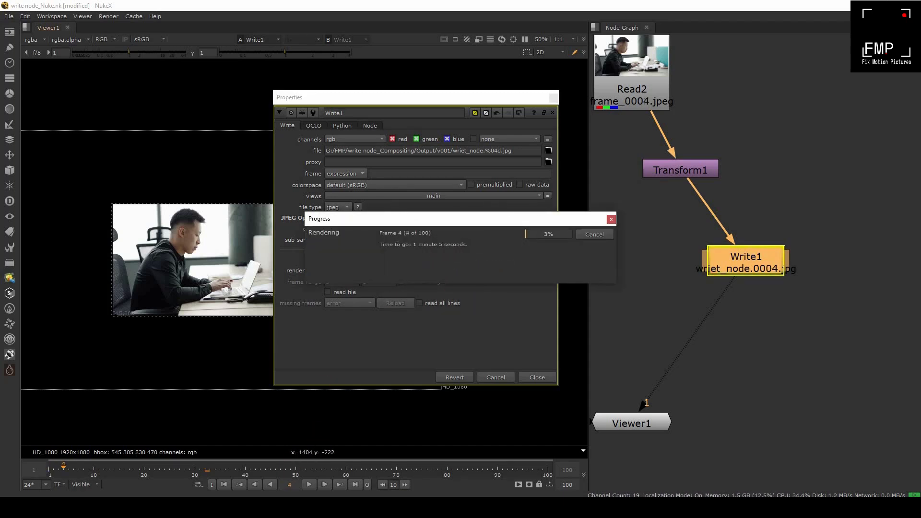
- Switch to the v001 folder in File Explorer, review the rendered frames and delete all files in it
{"action": "mouse_move", "coordinate": [268, 507]}
{"action": "left_click", "coordinate": [306, 461]}
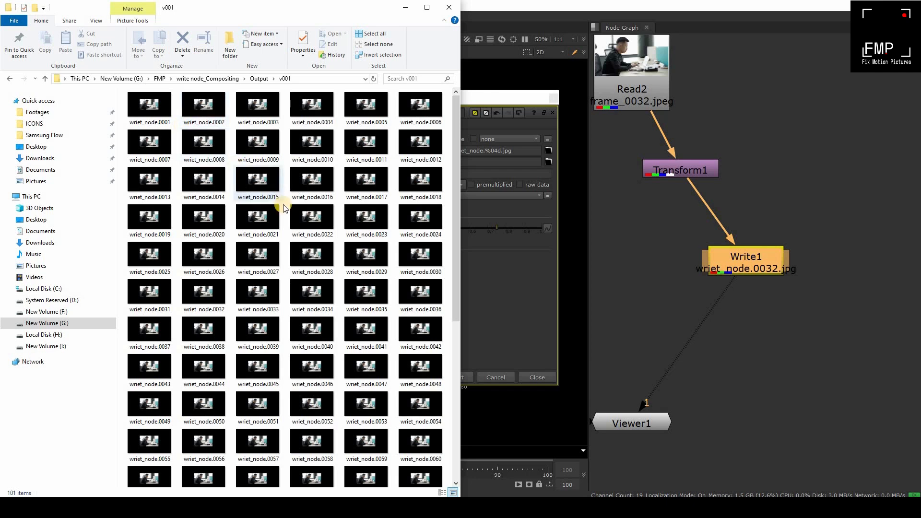
{"action": "scroll", "coordinate": [411, 267], "scroll_direction": "down", "scroll_amount": 5}
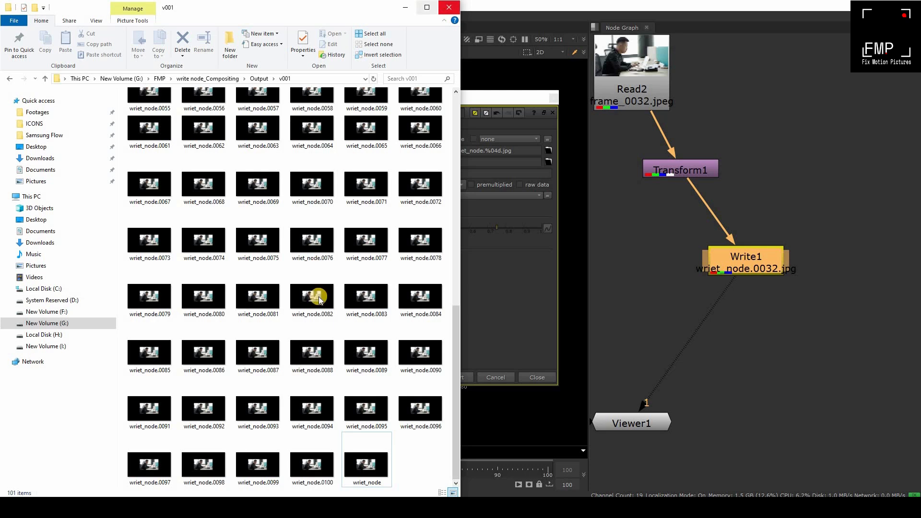
{"action": "scroll", "coordinate": [332, 313], "scroll_direction": "up", "scroll_amount": 5}
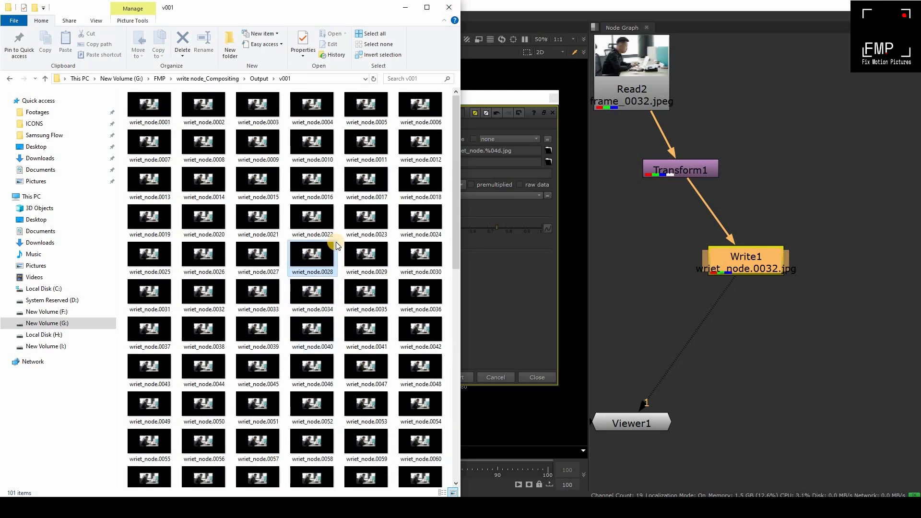
{"action": "key", "text": "ctrl+a"}
{"action": "key", "text": "Delete"}
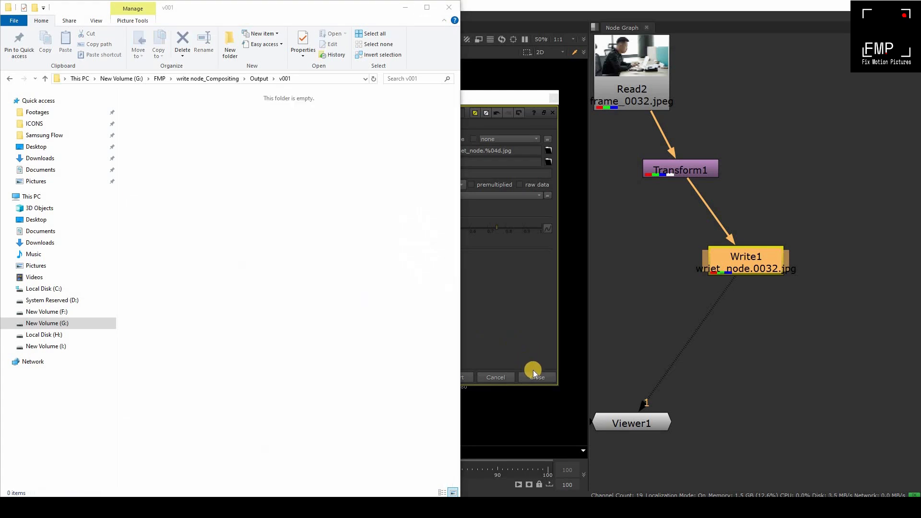
- Close the Write1 settings and rearrange the node graph with Read2 straight above Transform1 and Write1 straight above Viewer1
{"action": "left_click", "coordinate": [535, 377]}
{"action": "left_click", "coordinate": [725, 169]}
{"action": "middle_click_drag", "start_coordinate": [725, 169], "coordinate": [804, 162]}
{"action": "left_click_drag", "start_coordinate": [698, 112], "coordinate": [762, 98]}
{"action": "left_click_drag", "start_coordinate": [727, 217], "coordinate": [748, 204]}
{"action": "scroll", "coordinate": [787, 249], "scroll_direction": "down", "scroll_amount": 3}
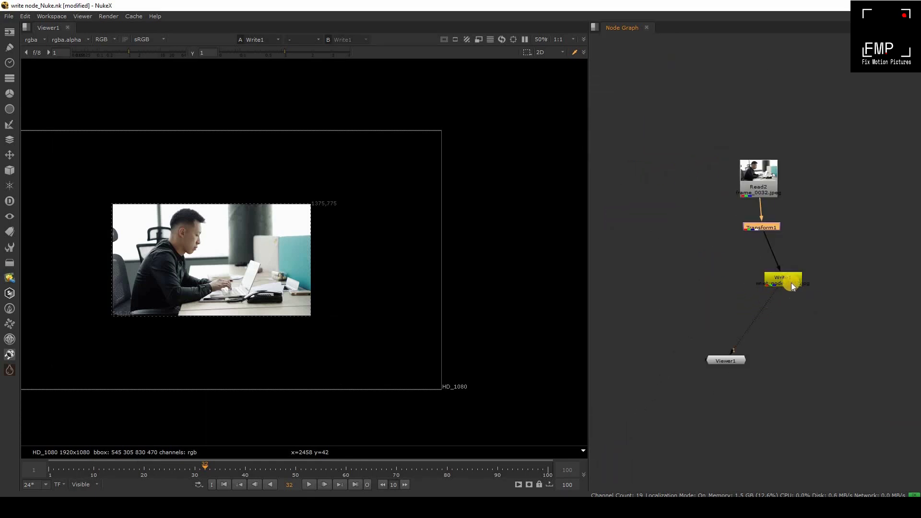
{"action": "scroll", "coordinate": [715, 320], "scroll_direction": "up", "scroll_amount": 3}
{"action": "left_click", "coordinate": [715, 320]}
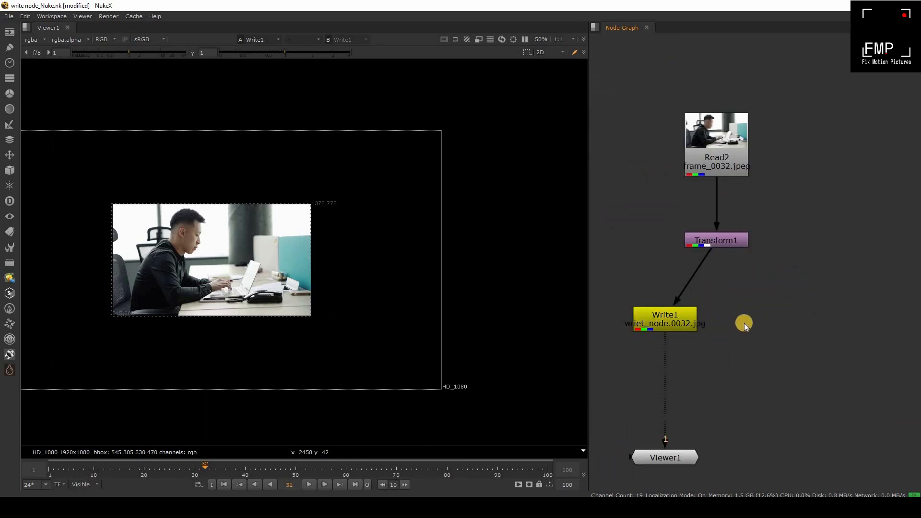
{"action": "middle_click_drag", "start_coordinate": [744, 323], "coordinate": [724, 312]}
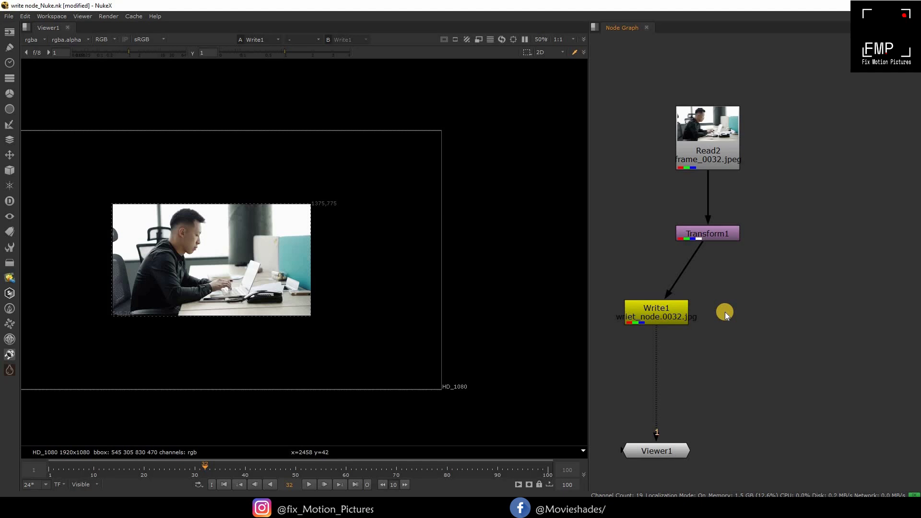
- Duplicate the Write1 node beside the Transform1 branch and connect the copy's input directly to Read2
{"action": "left_click", "coordinate": [668, 310]}
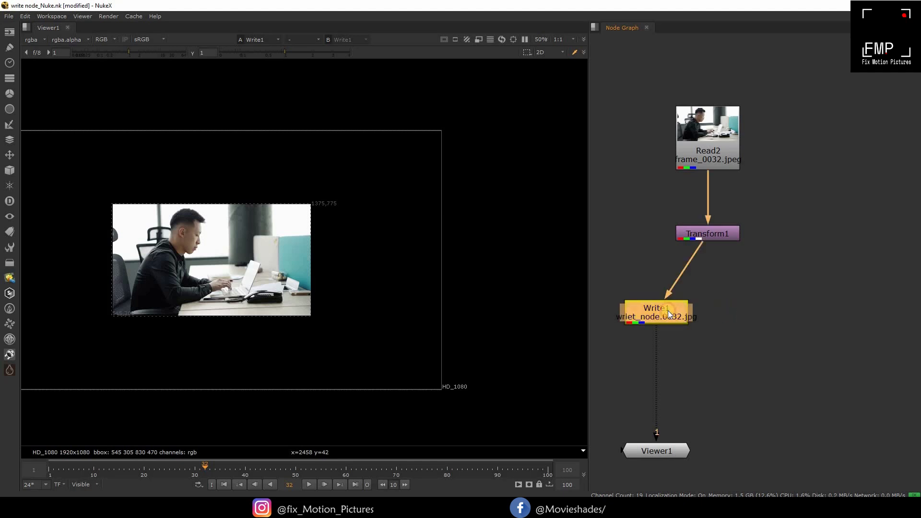
{"action": "left_click", "coordinate": [808, 298]}
{"action": "key", "text": "ctrl+v"}
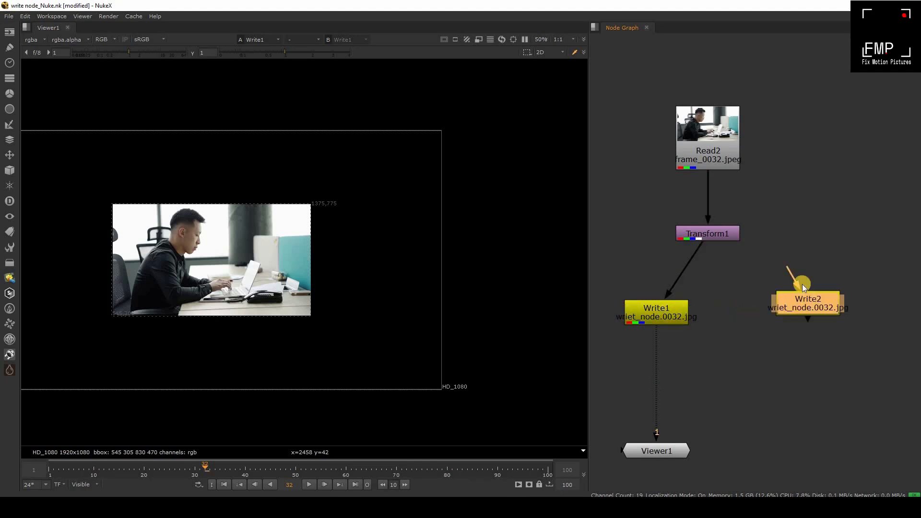
{"action": "left_click_drag", "start_coordinate": [784, 205], "coordinate": [732, 159]}
{"action": "left_click", "coordinate": [819, 236]}
- Compare the two outputs in the viewer by displaying Write2 and switching back to Write1
{"action": "left_click", "coordinate": [806, 307]}
{"action": "key", "text": "1"}
{"action": "left_click", "coordinate": [667, 320]}
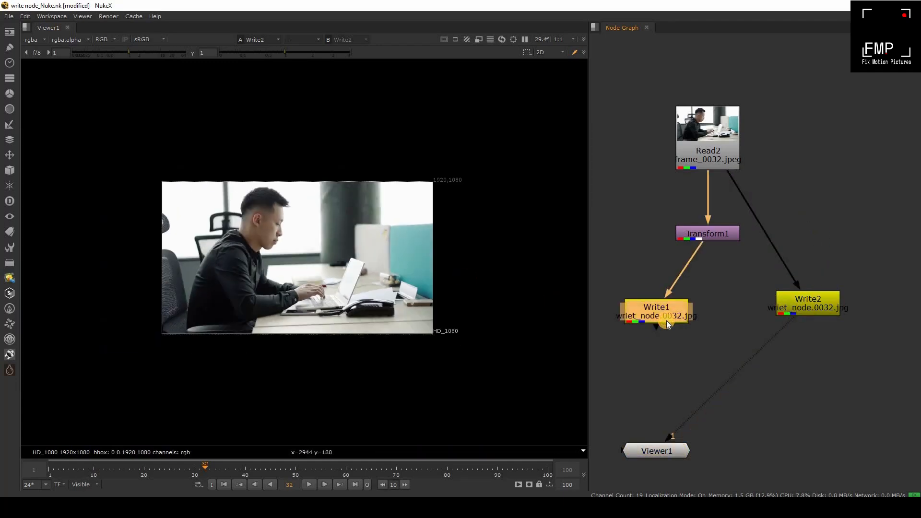
{"action": "key", "text": "1"}
- Give the two Write nodes distinct output files: wriet_node1.%04d.jpg for Write1 and wriet_node2.%04d.jpg for Write2
{"action": "double_click", "coordinate": [810, 303]}
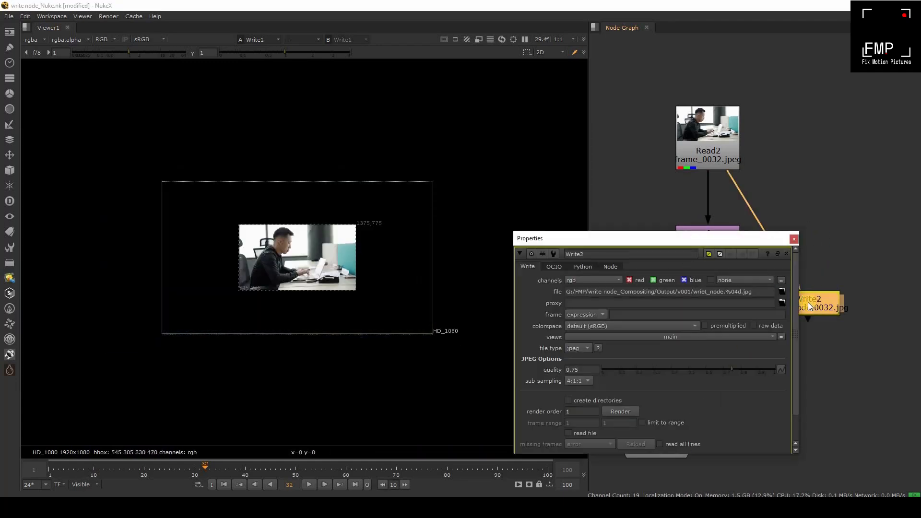
{"action": "left_click_drag", "start_coordinate": [727, 294], "coordinate": [404, 146]}
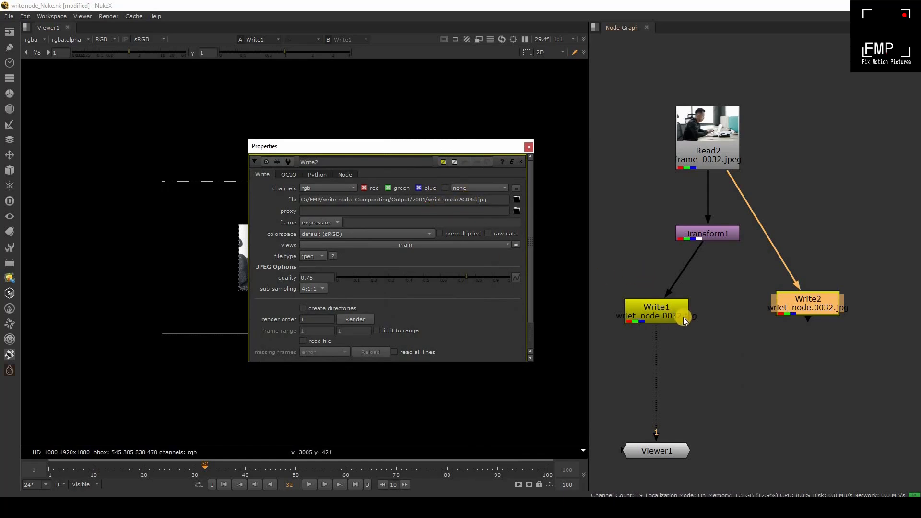
{"action": "double_click", "coordinate": [657, 316]}
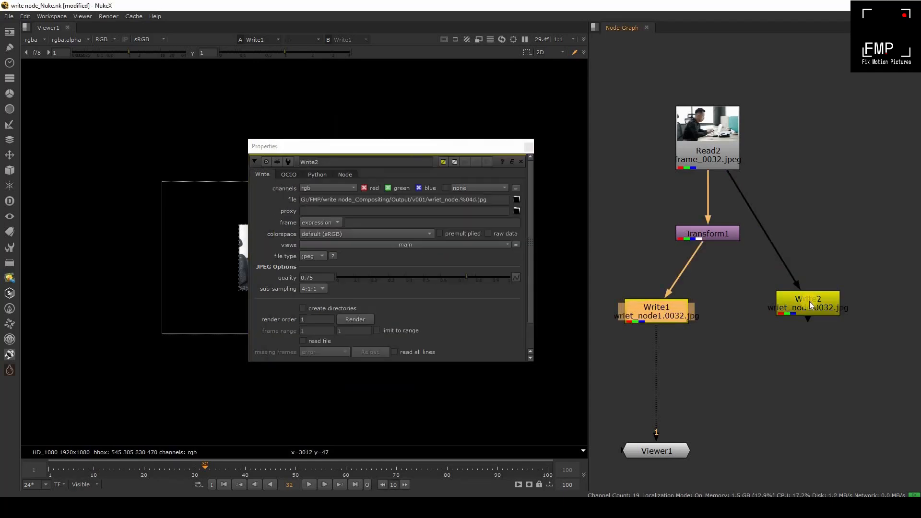
{"action": "left_click", "coordinate": [810, 301]}
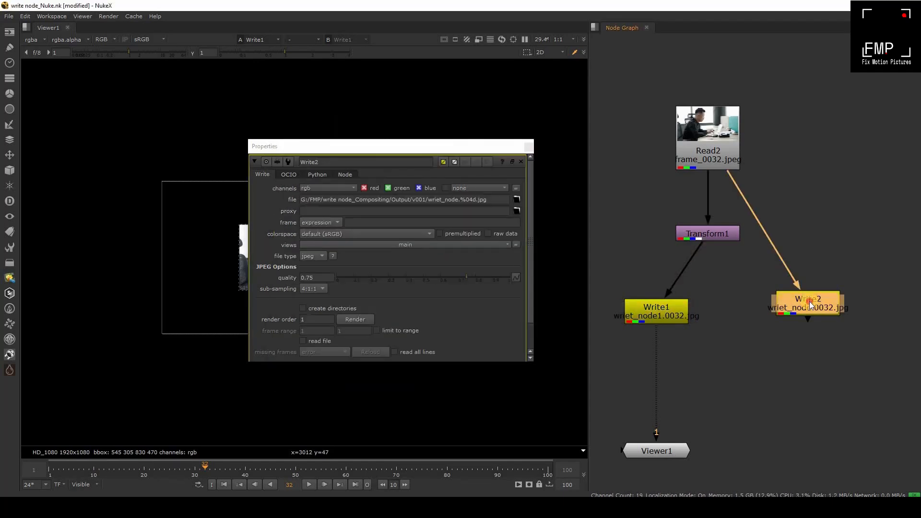
{"action": "left_click", "coordinate": [459, 199]}
{"action": "type", "text": "2"}
{"action": "key", "text": "Escape"}
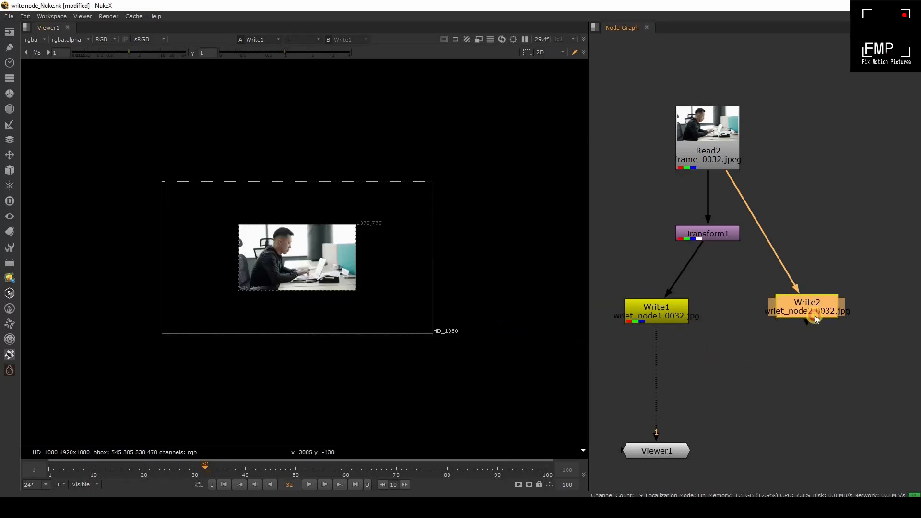
- Arrange Transform1 and Write1 as one branch below Read2 and Write2 as a separate branch at a similar height to Write1
{"action": "left_click_drag", "start_coordinate": [814, 315], "coordinate": [815, 327]}
{"action": "left_click_drag", "start_coordinate": [709, 233], "coordinate": [667, 229]}
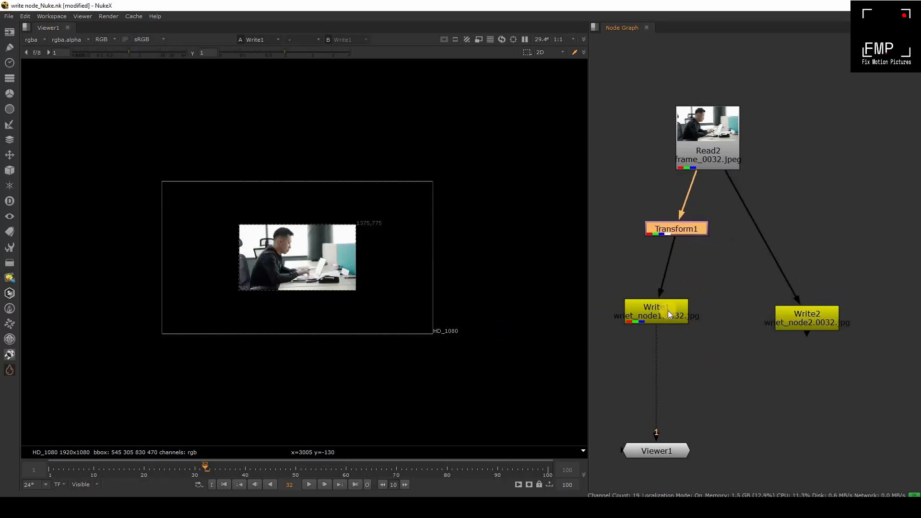
{"action": "left_click_drag", "start_coordinate": [668, 311], "coordinate": [676, 314]}
{"action": "left_click_drag", "start_coordinate": [794, 313], "coordinate": [784, 313]}
{"action": "left_click", "coordinate": [775, 353]}
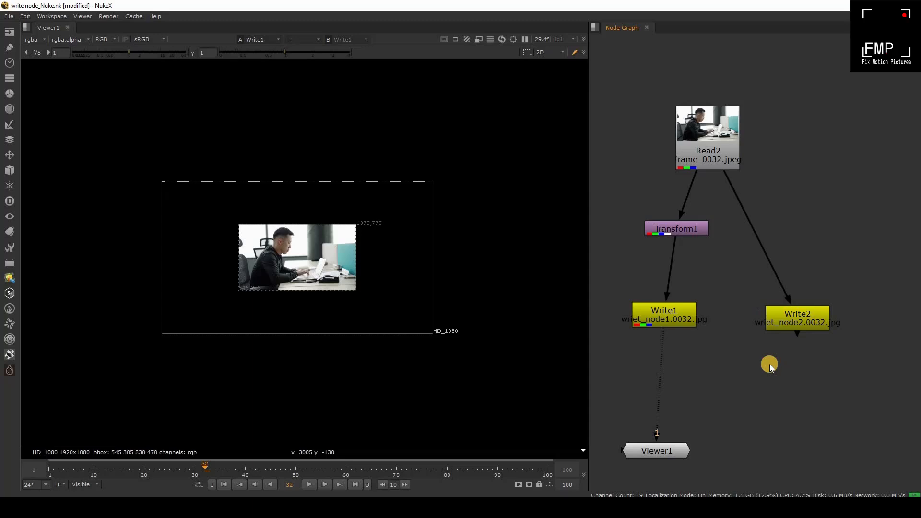
{"action": "left_click", "coordinate": [108, 16]}
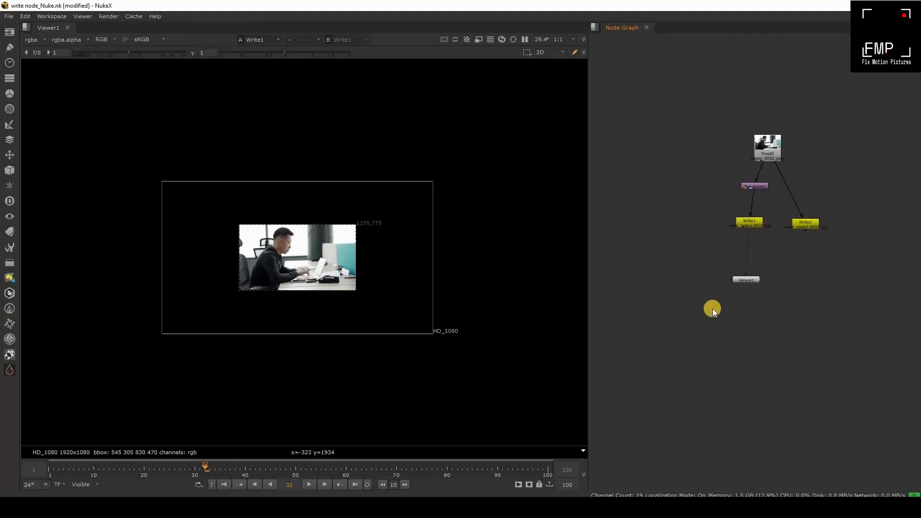
{"action": "middle_click_drag", "start_coordinate": [720, 260], "coordinate": [710, 315]}
{"action": "key", "text": "F5"}
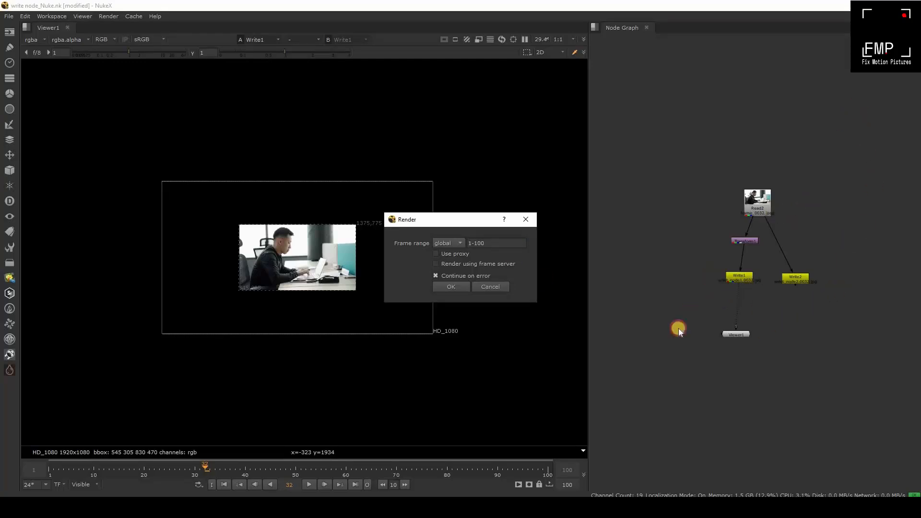
{"action": "left_click", "coordinate": [491, 288]}
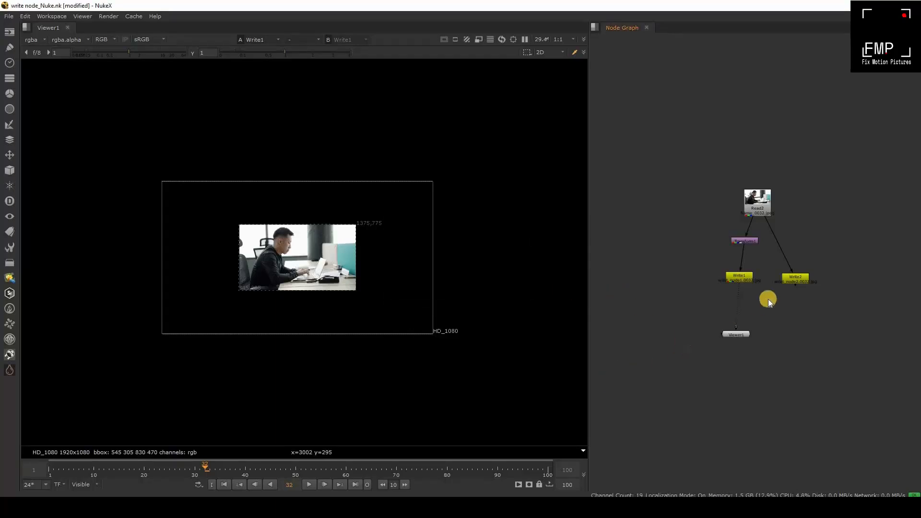
- Render the selected Write1 and Write2 nodes over the global range 1-100 and check the v001 folder in File Explorer
{"action": "left_click", "coordinate": [741, 278]}
{"action": "left_click", "coordinate": [641, 313]}
{"action": "left_click_drag", "start_coordinate": [641, 313], "coordinate": [862, 266]}
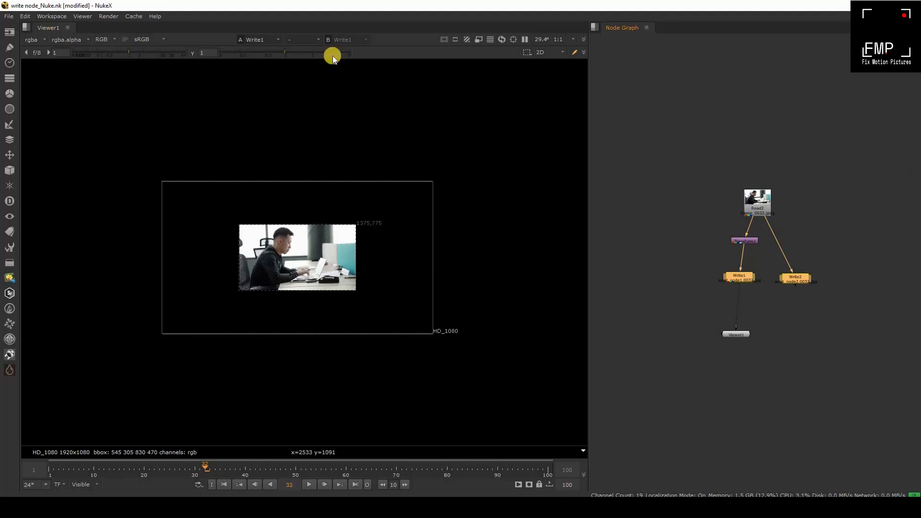
{"action": "left_click", "coordinate": [109, 16]}
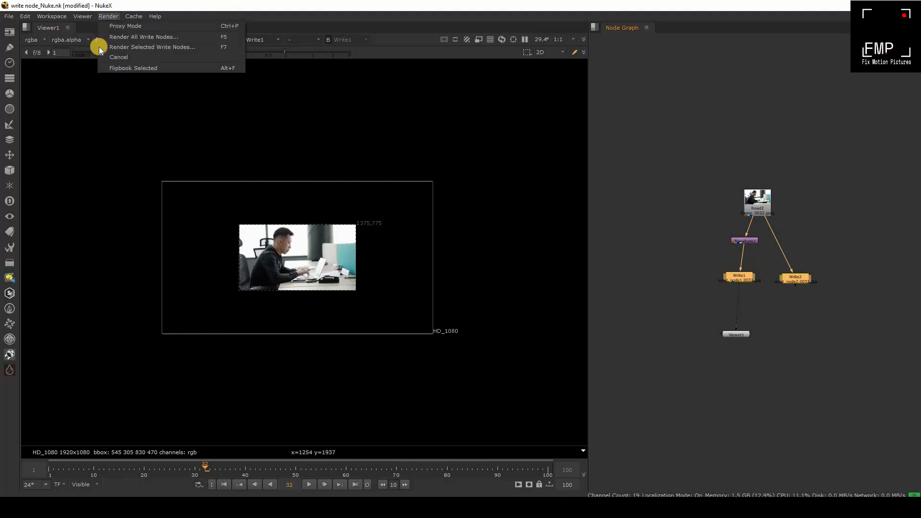
{"action": "left_click", "coordinate": [160, 46]}
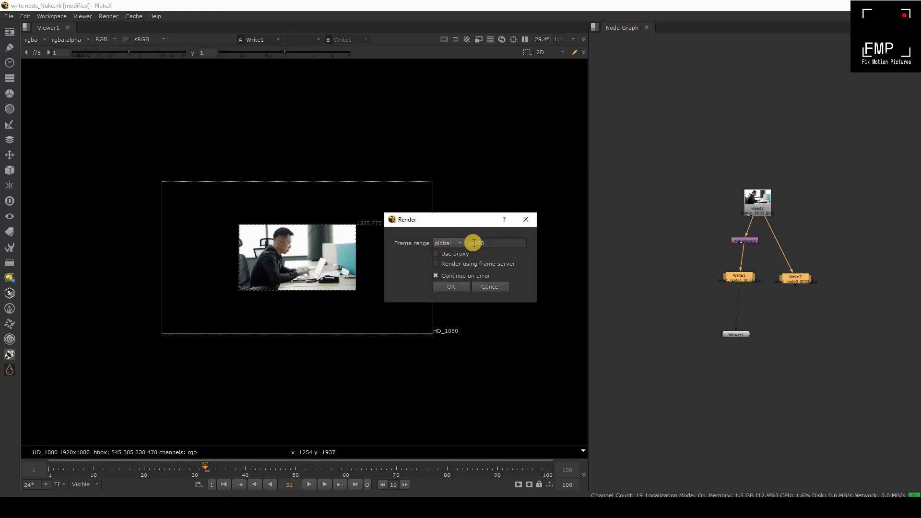
{"action": "left_click", "coordinate": [456, 289]}
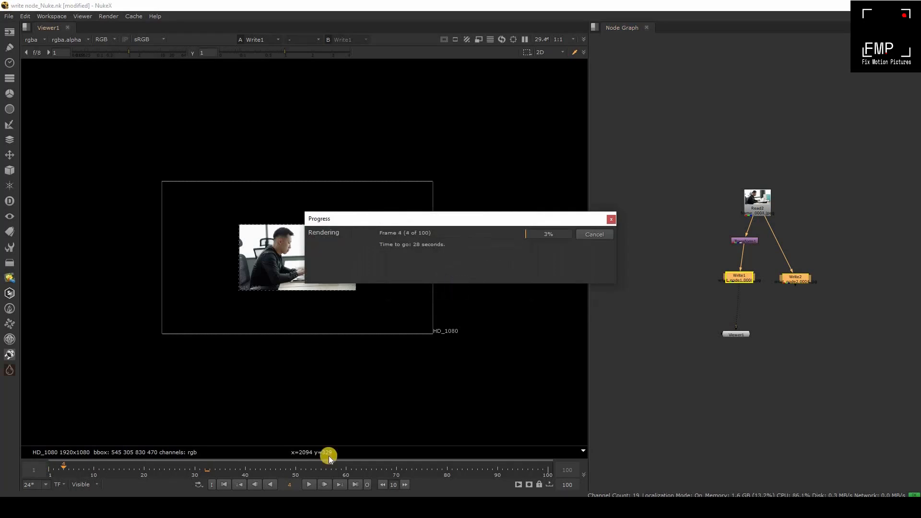
{"action": "left_click", "coordinate": [296, 472]}
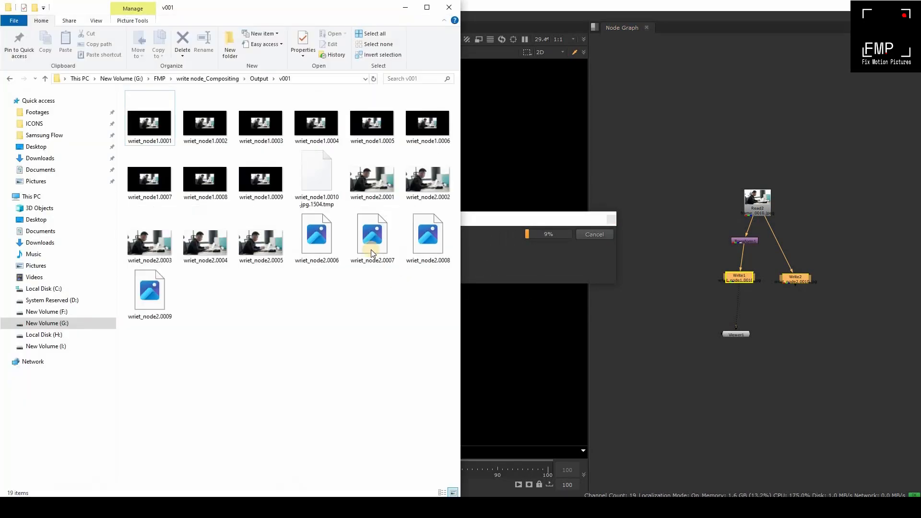